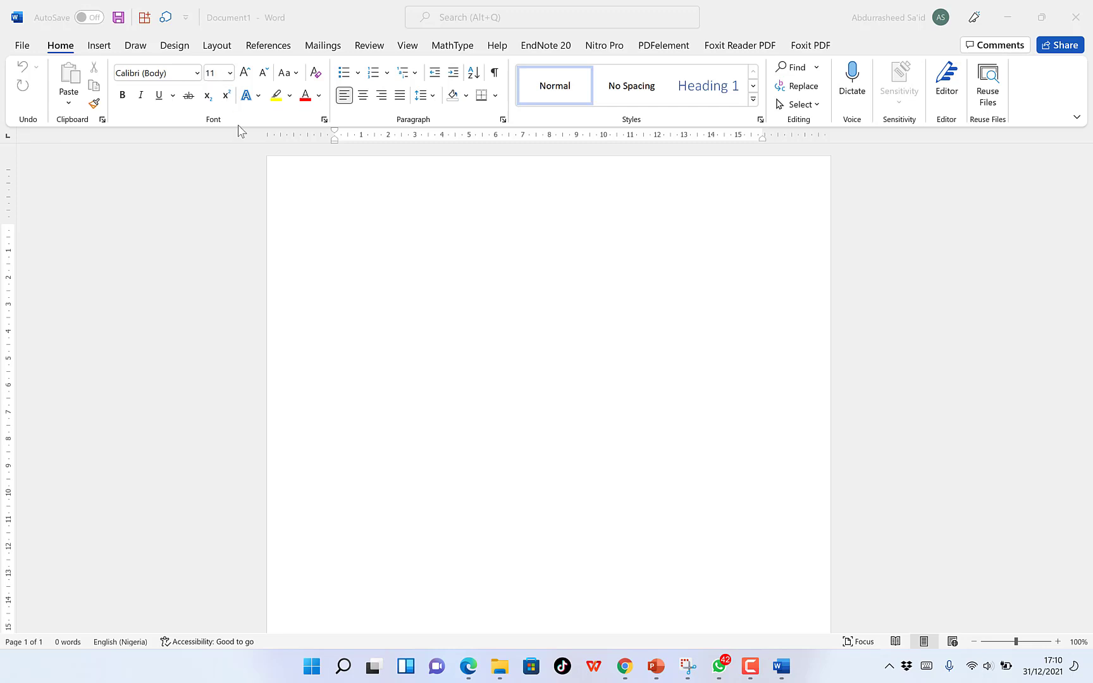
# Search the online templates for new documents using the keyword "certificate".
pyautogui.click(22, 46)
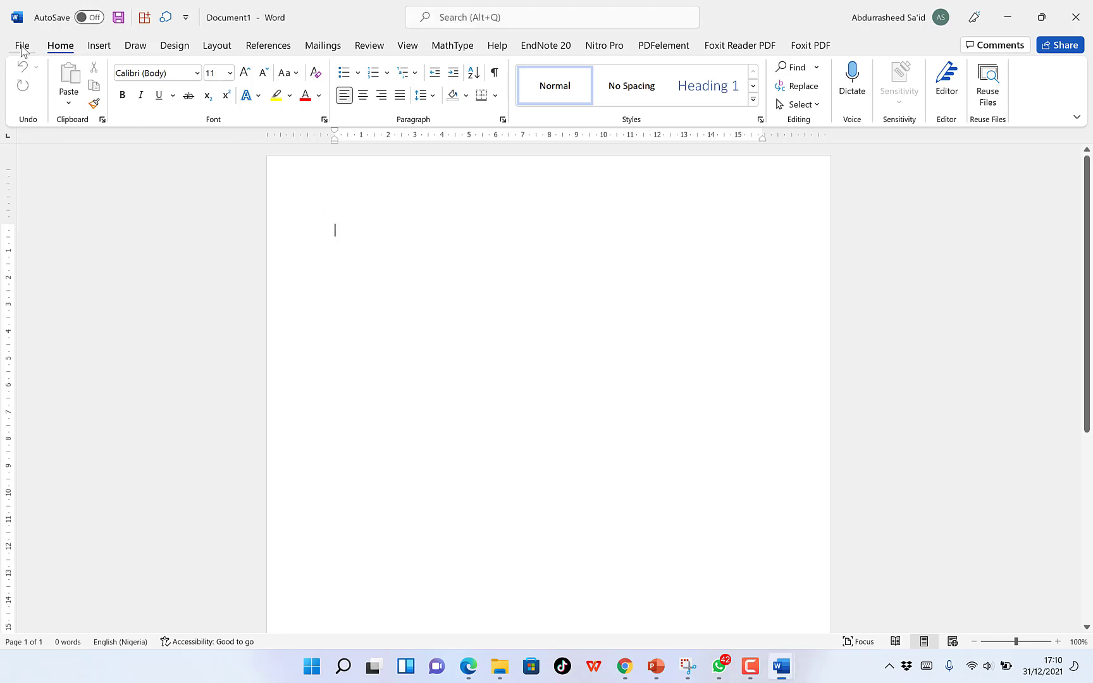
pyautogui.click(22, 47)
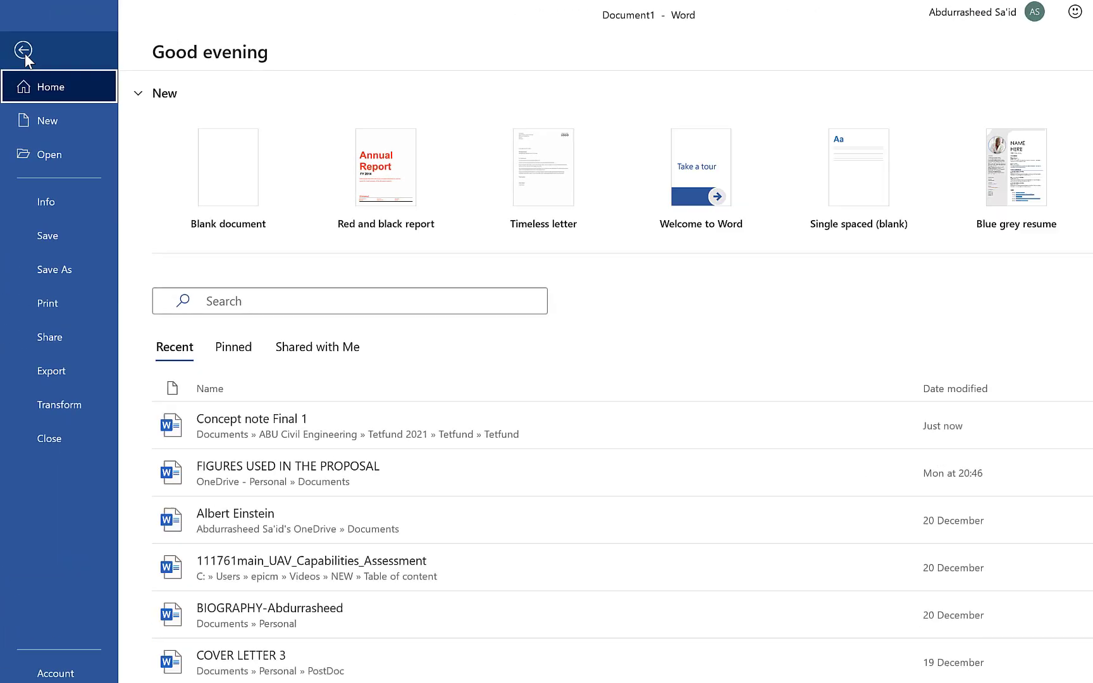
pyautogui.click(64, 134)
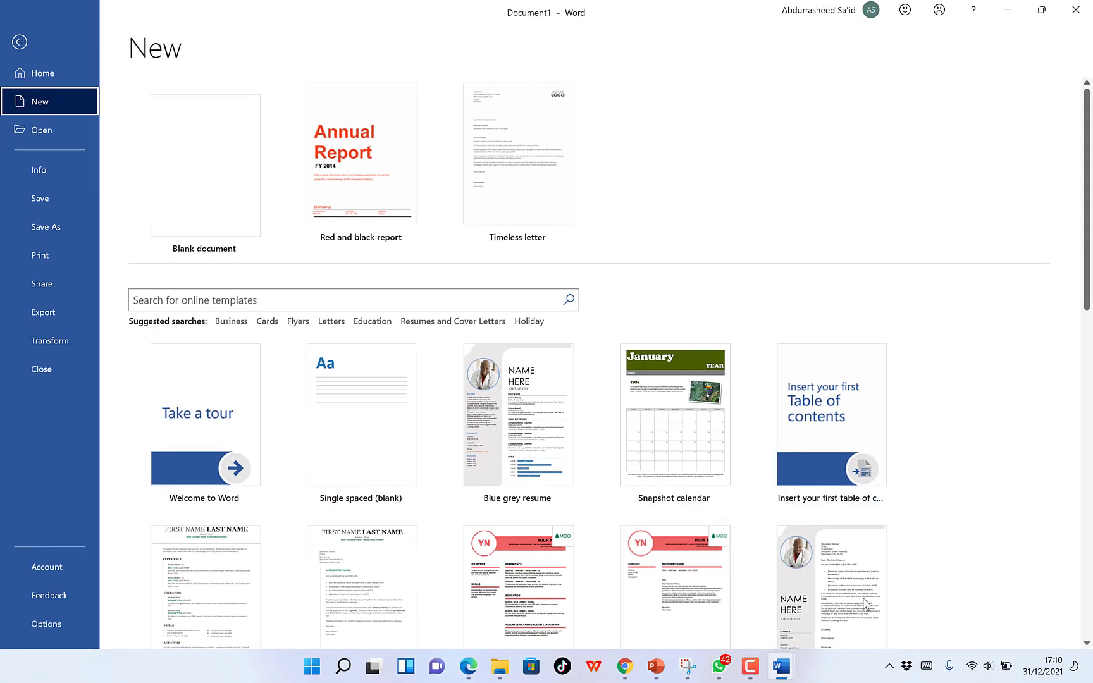
pyautogui.scroll(-3, 283, 434)
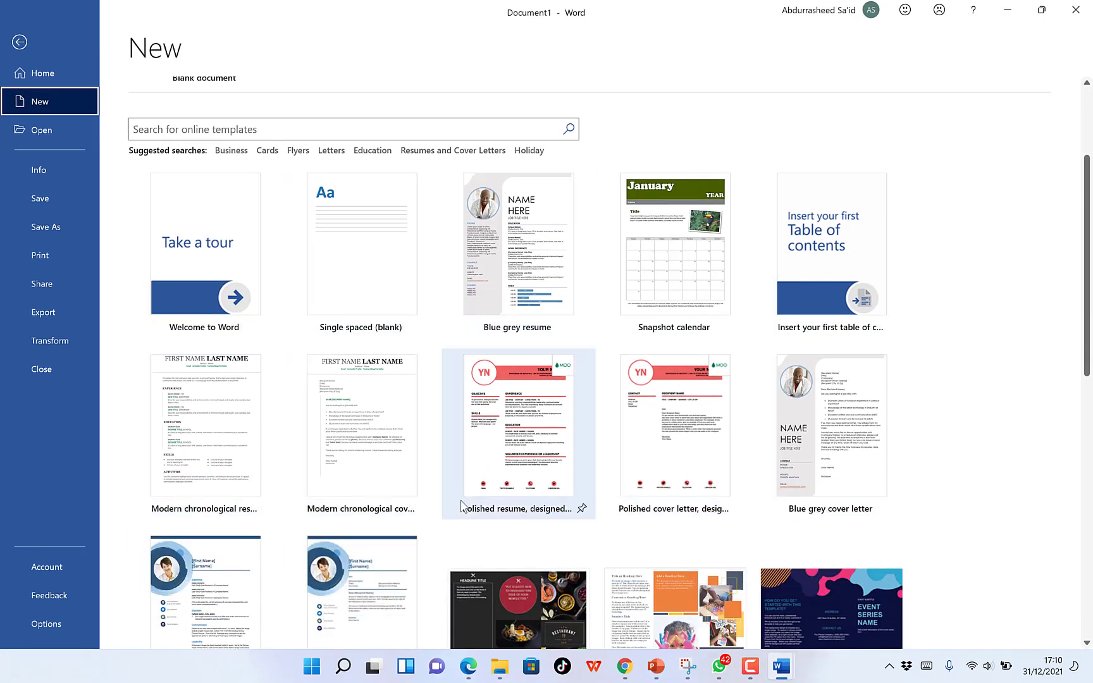
pyautogui.scroll(2, 446, 472)
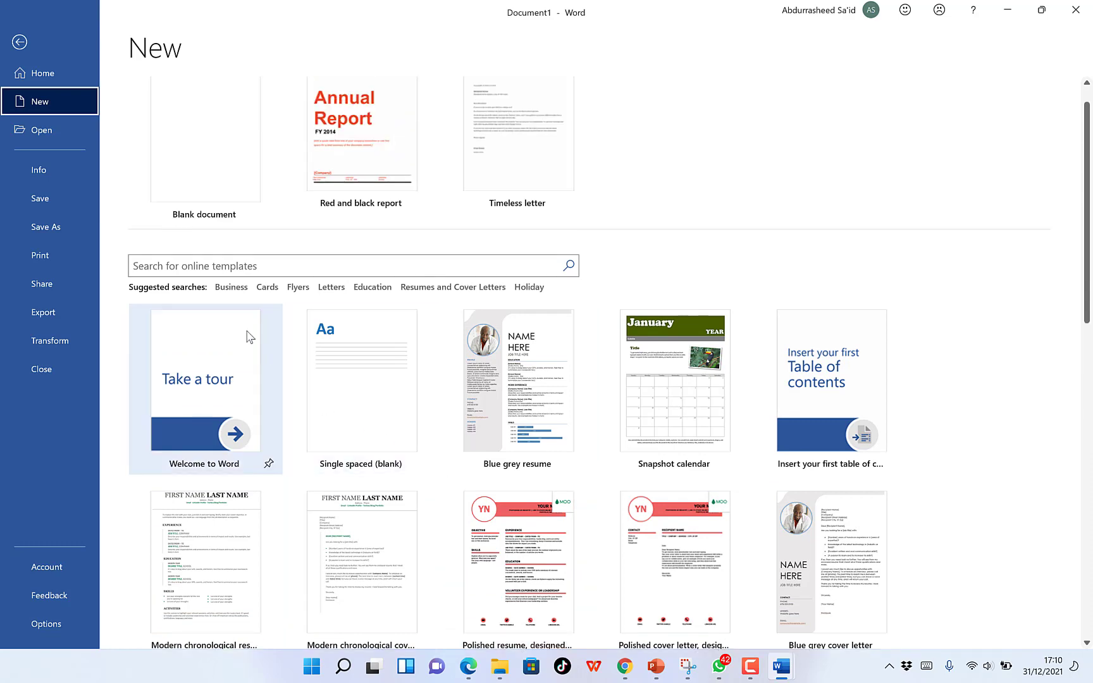
pyautogui.click(268, 263)
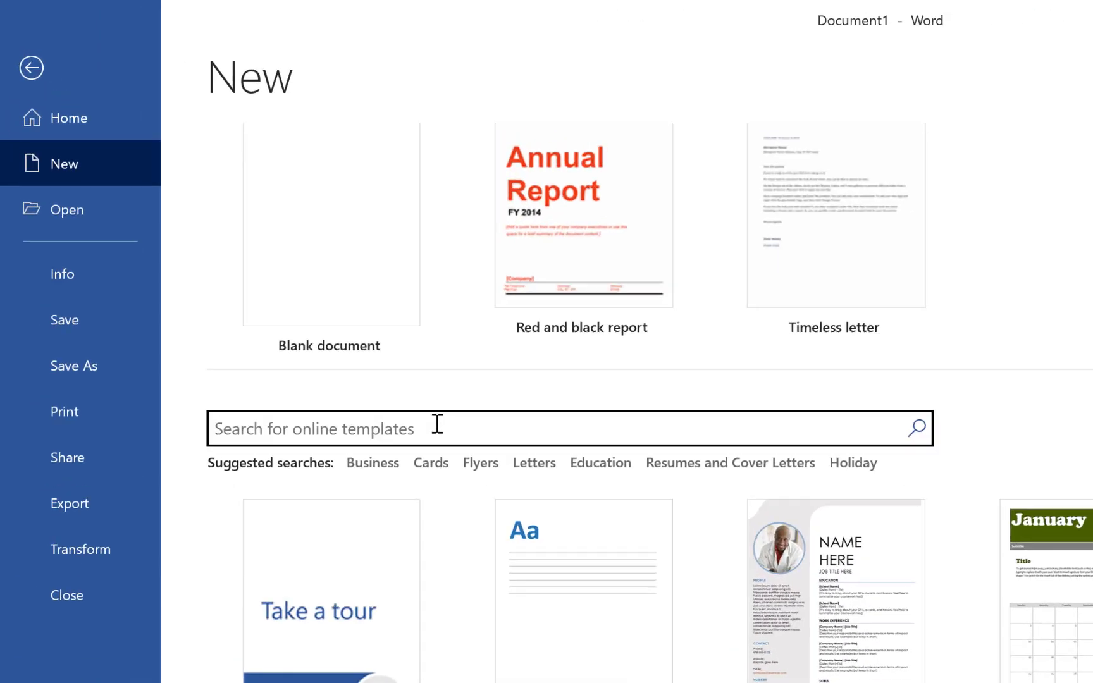
pyautogui.write('certificate')
pyautogui.press('Return')
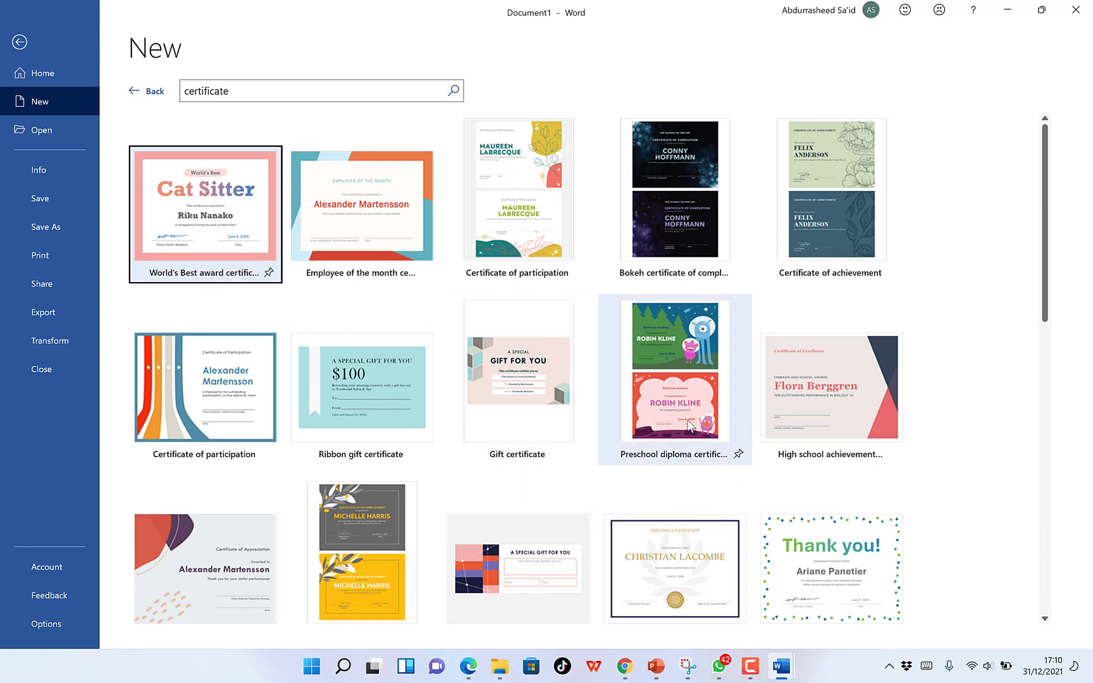
# Browse the certificate templates and create a document from the Formal award certificate template.
pyautogui.scroll(-3, 670, 427)
pyautogui.scroll(-2, 659, 428)
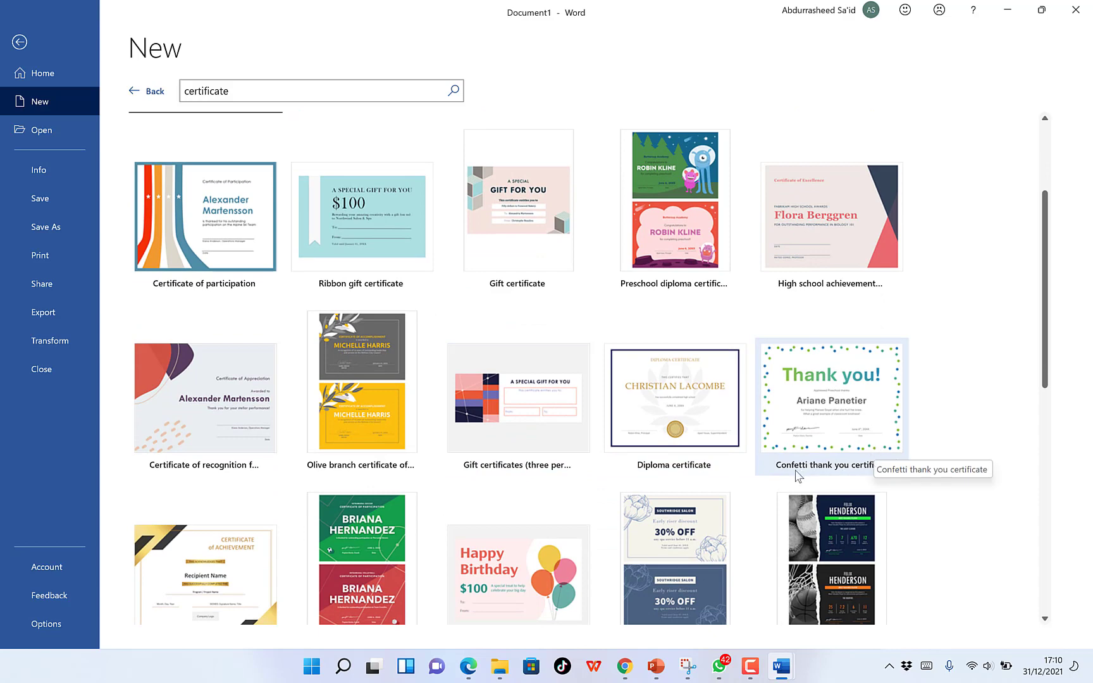
pyautogui.scroll(-2, 400, 491)
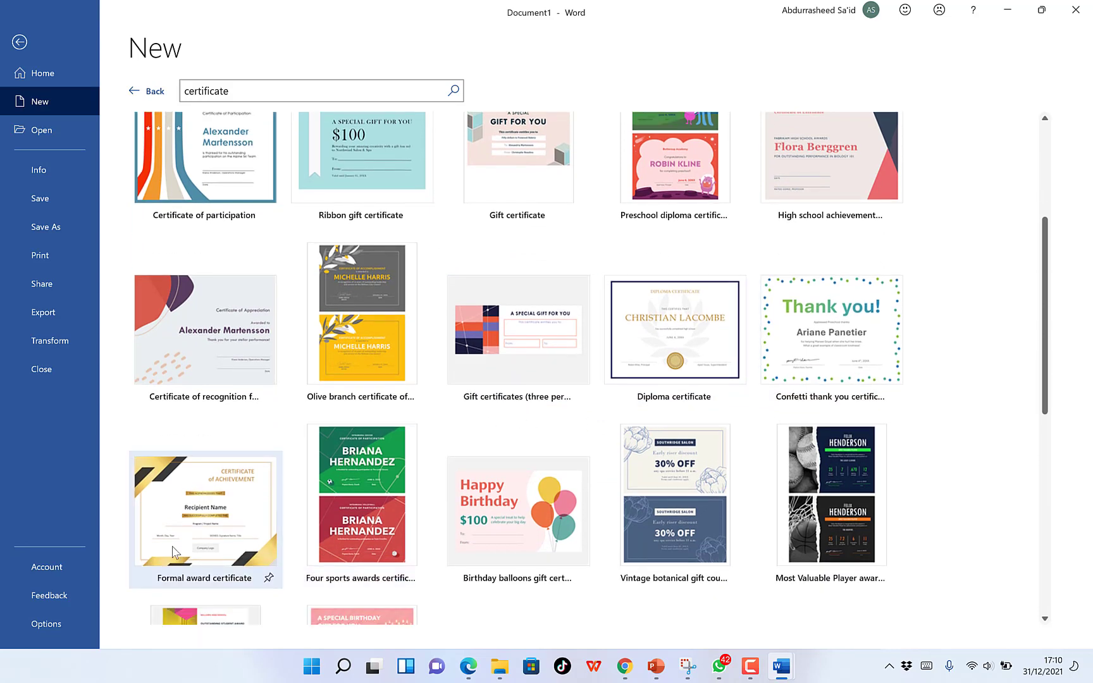
pyautogui.scroll(-2, 640, 436)
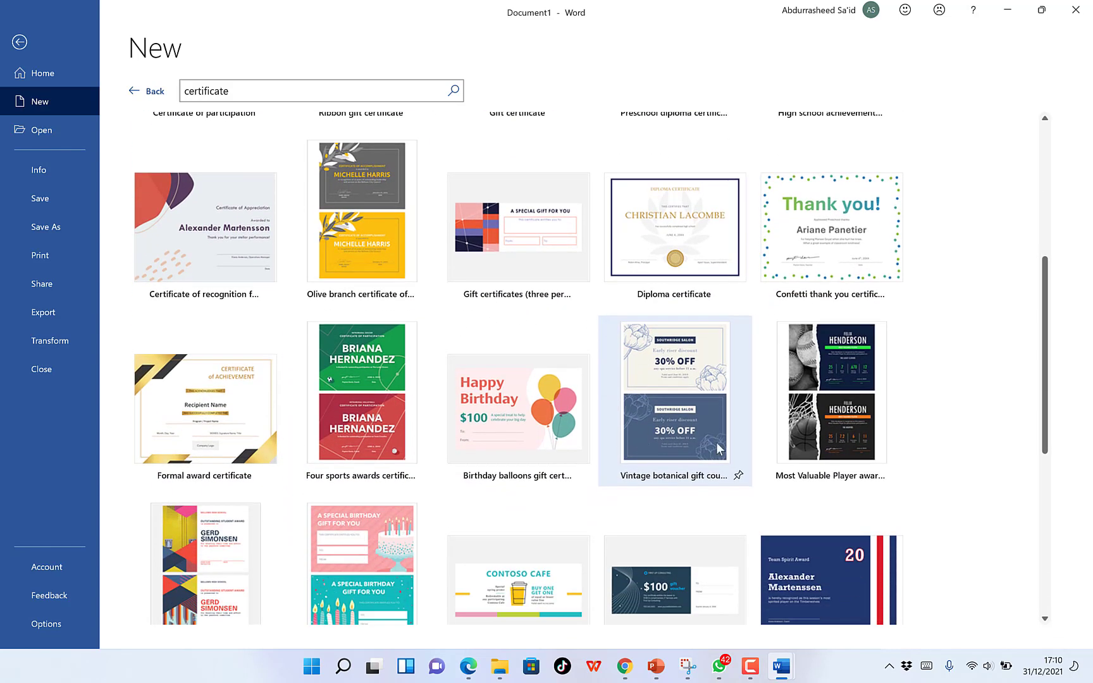
pyautogui.scroll(-4, 700, 524)
pyautogui.scroll(-3, 308, 504)
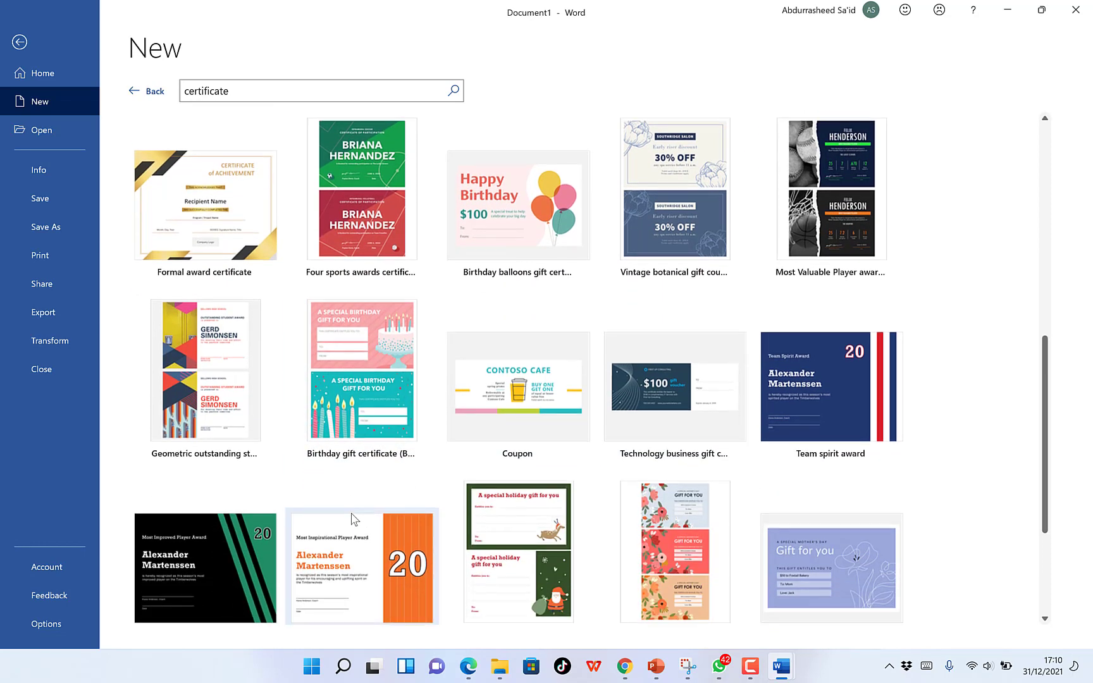
pyautogui.scroll(5, 324, 440)
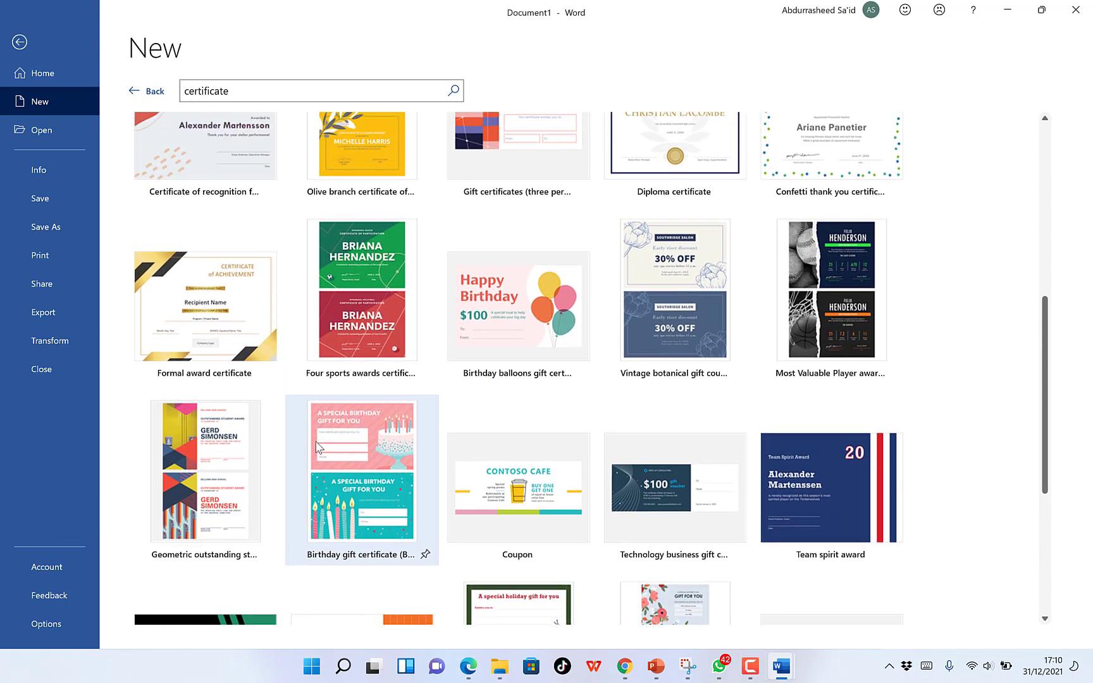
pyautogui.click(198, 373)
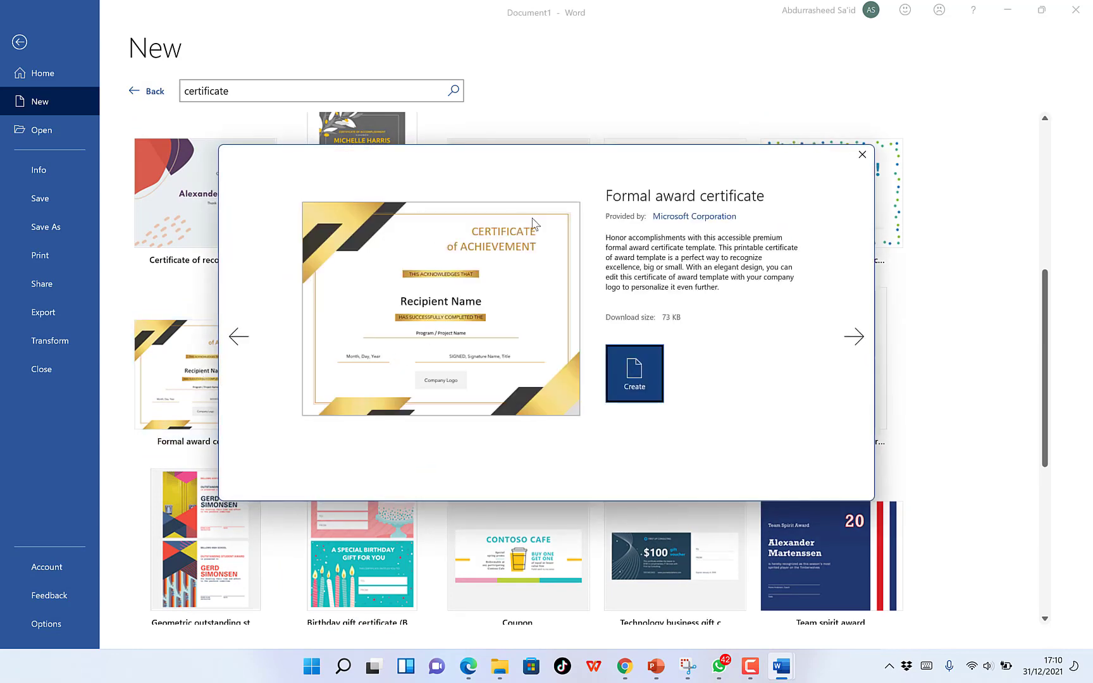
pyautogui.click(642, 370)
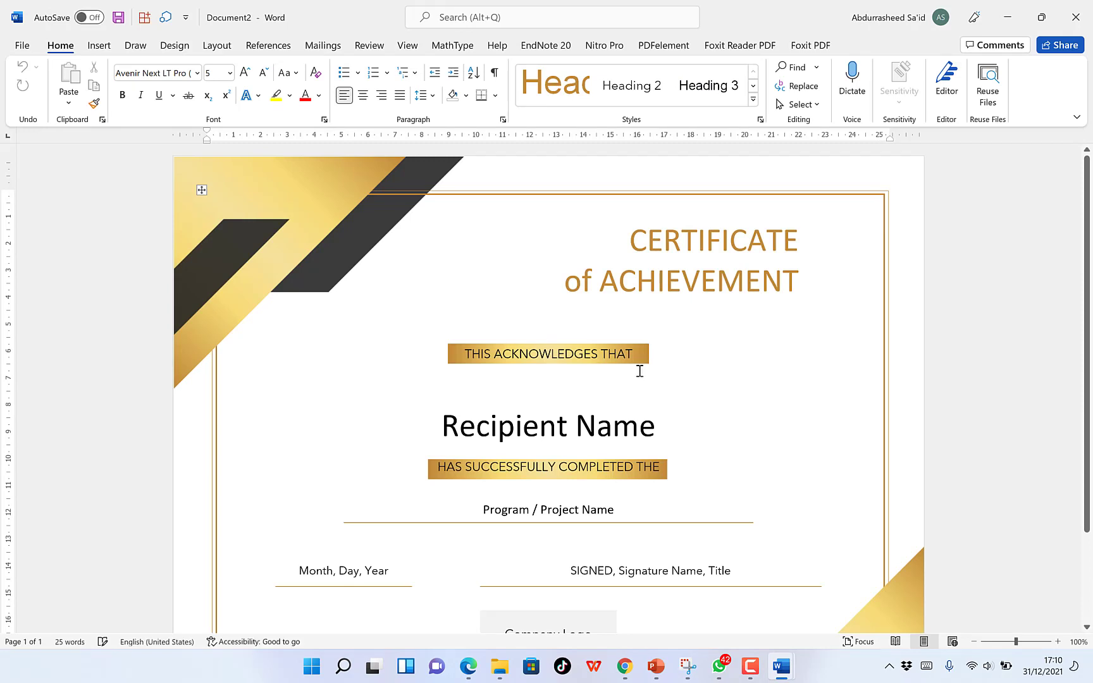
# Preview a dark red fill on the gold diagonal band in the certificate's lower-right corner.
pyautogui.click(268, 197)
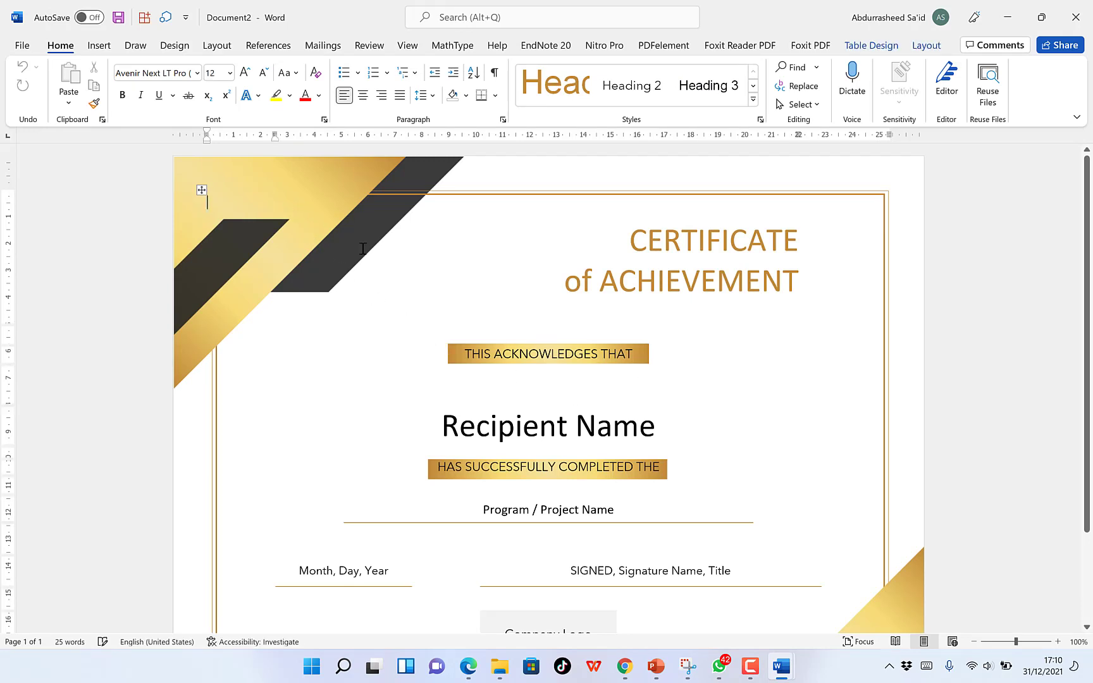
pyautogui.press('Tab')
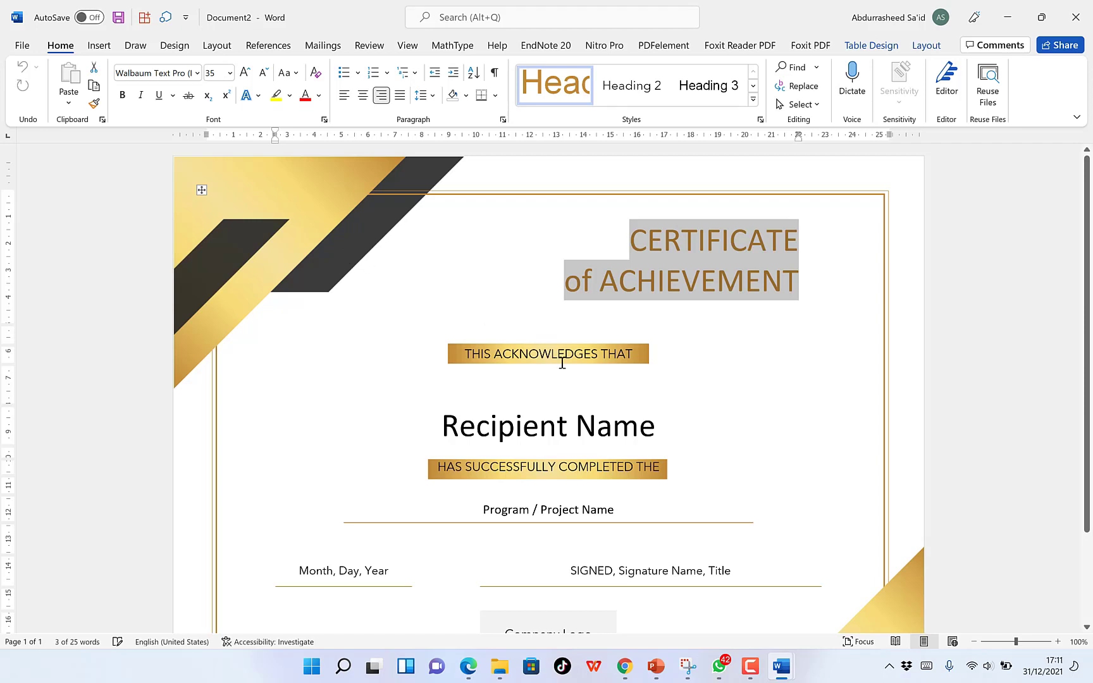
pyautogui.scroll(-3, 562, 363)
pyautogui.click(883, 547)
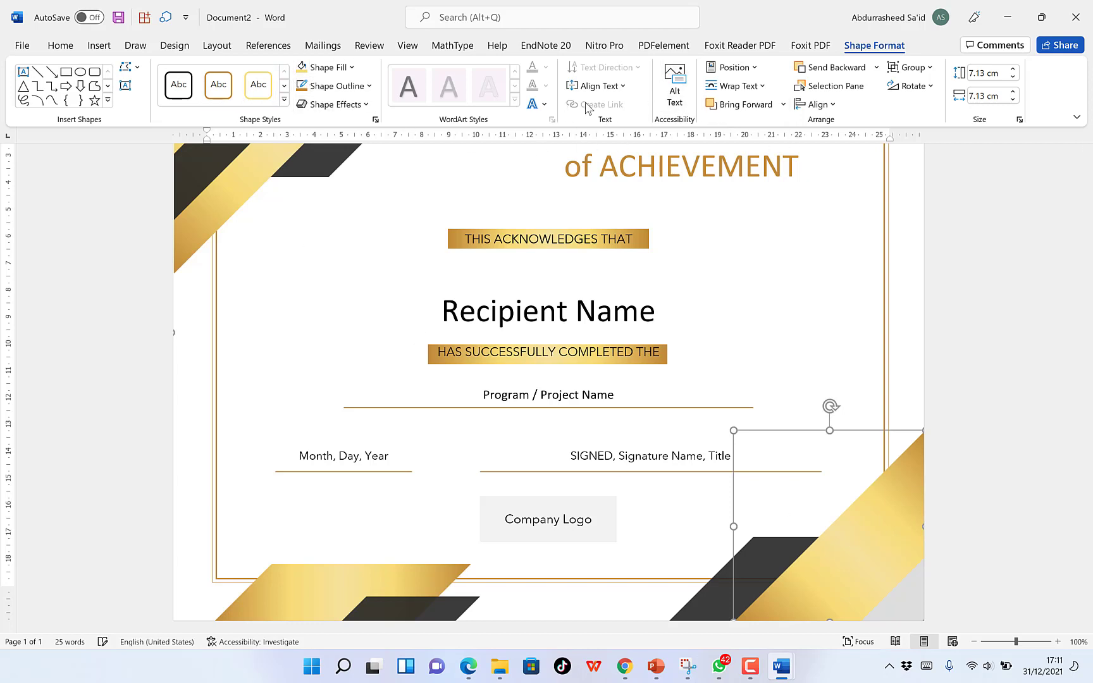
pyautogui.click(349, 67)
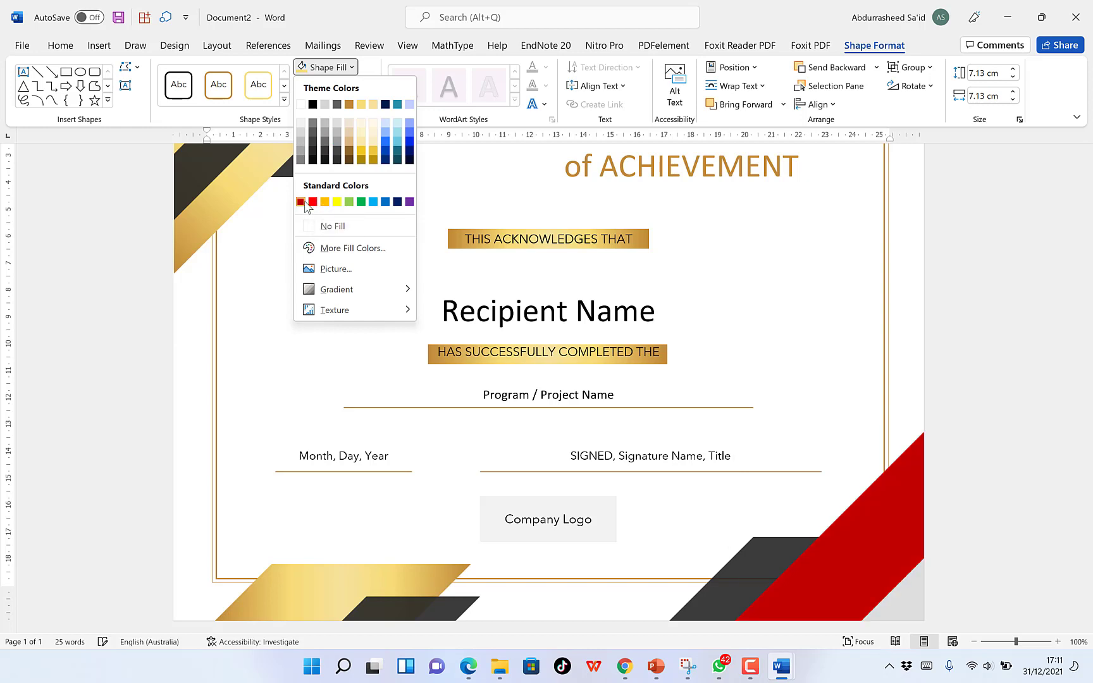
pyautogui.click(909, 312)
pyautogui.click(706, 273)
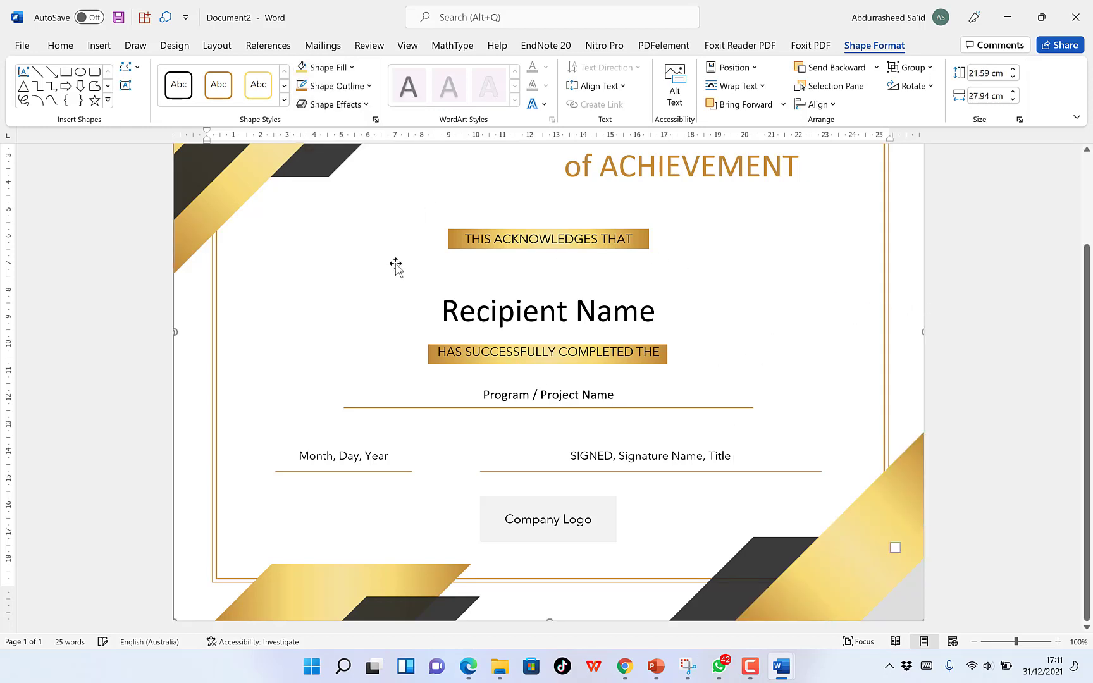
# Shift the certificate's decorative background group slightly upward on the page.
pyautogui.scroll(3, 396, 265)
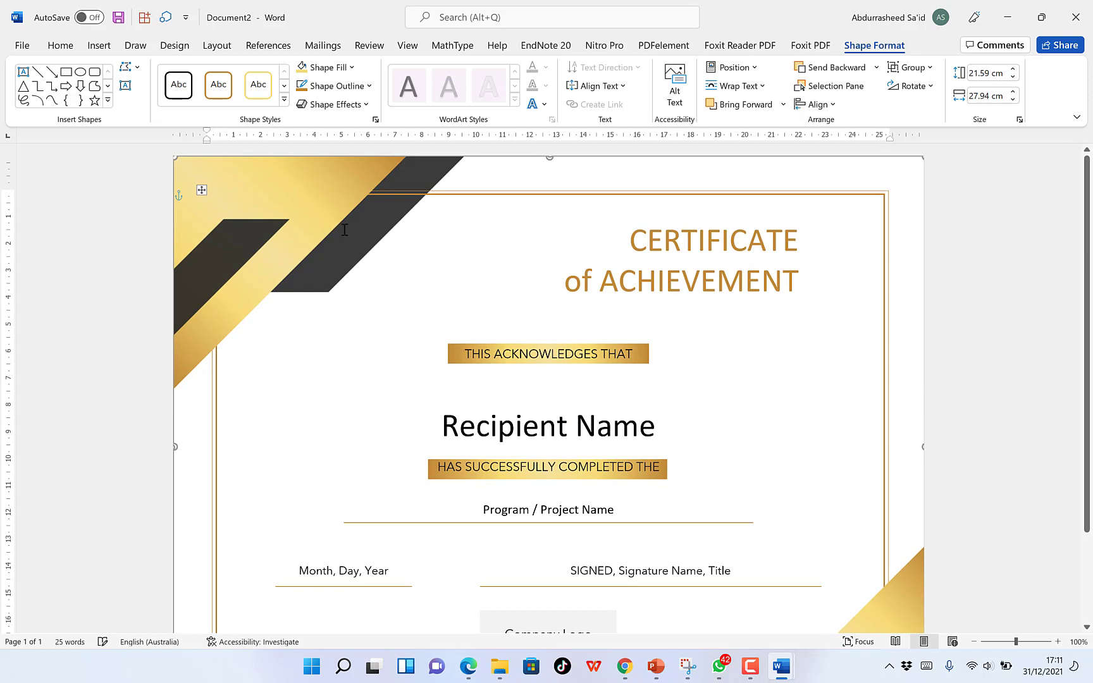
pyautogui.scroll(-3, 347, 246)
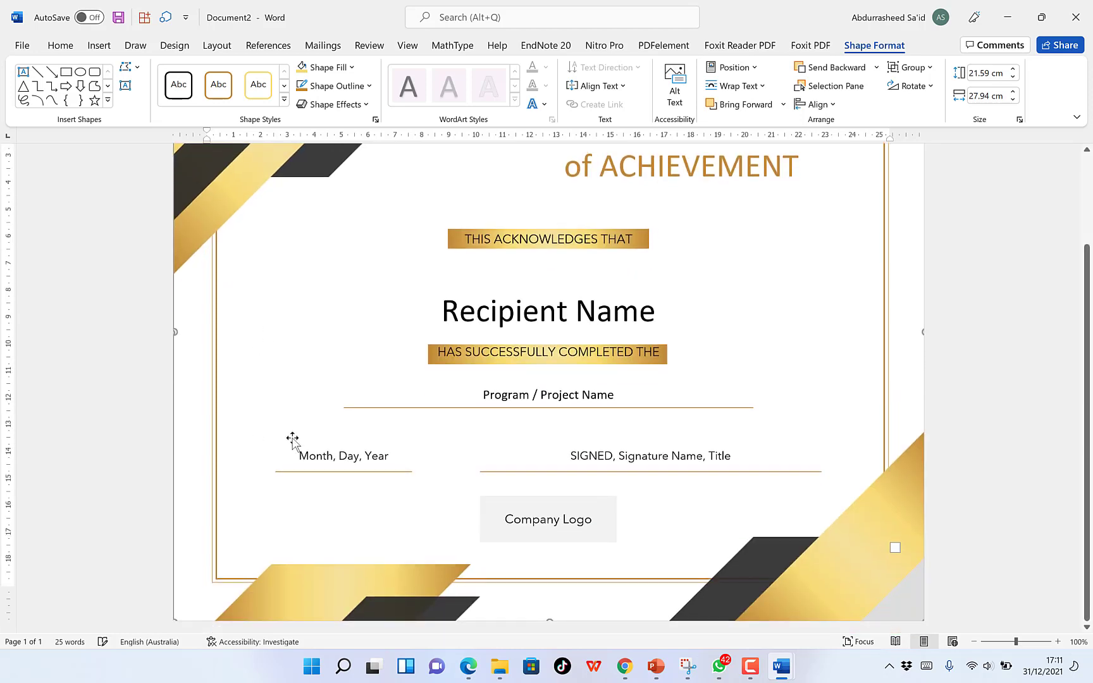
pyautogui.click(544, 517)
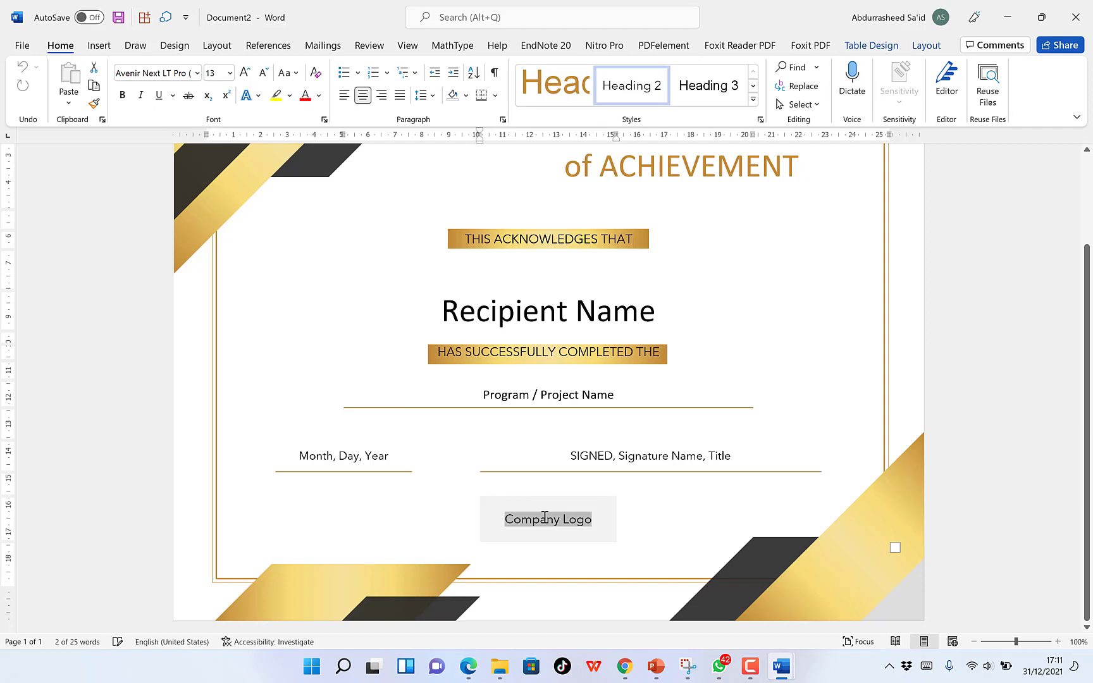
pyautogui.moveTo(553, 353); pyautogui.dragTo(554, 337)
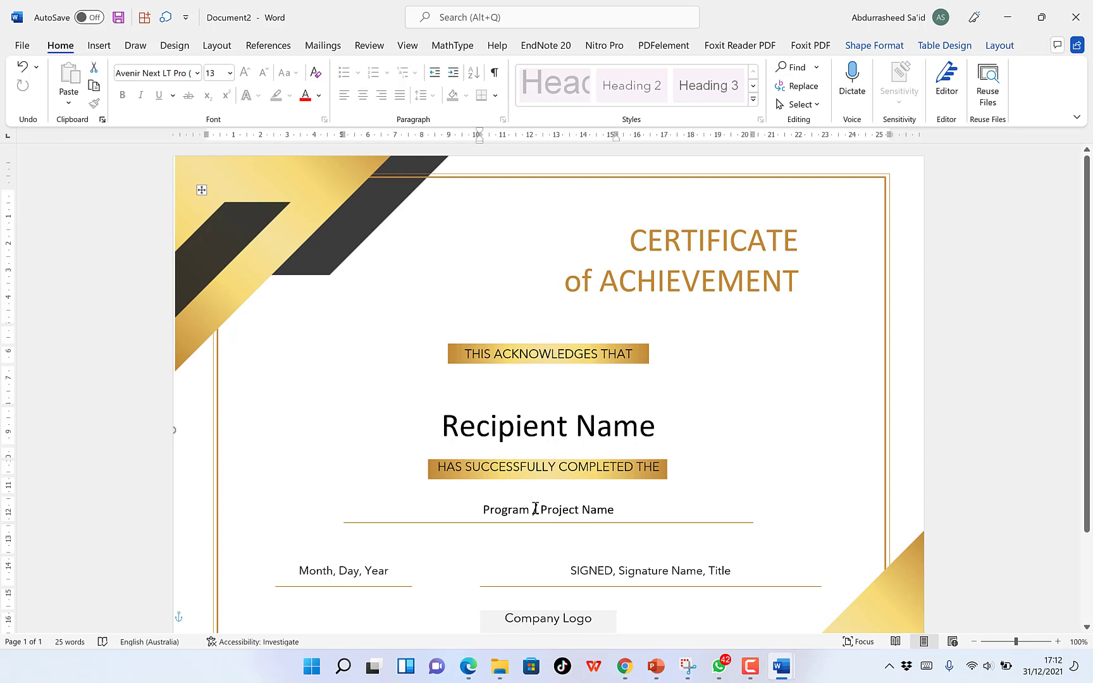
pyautogui.scroll(-2, 466, 451)
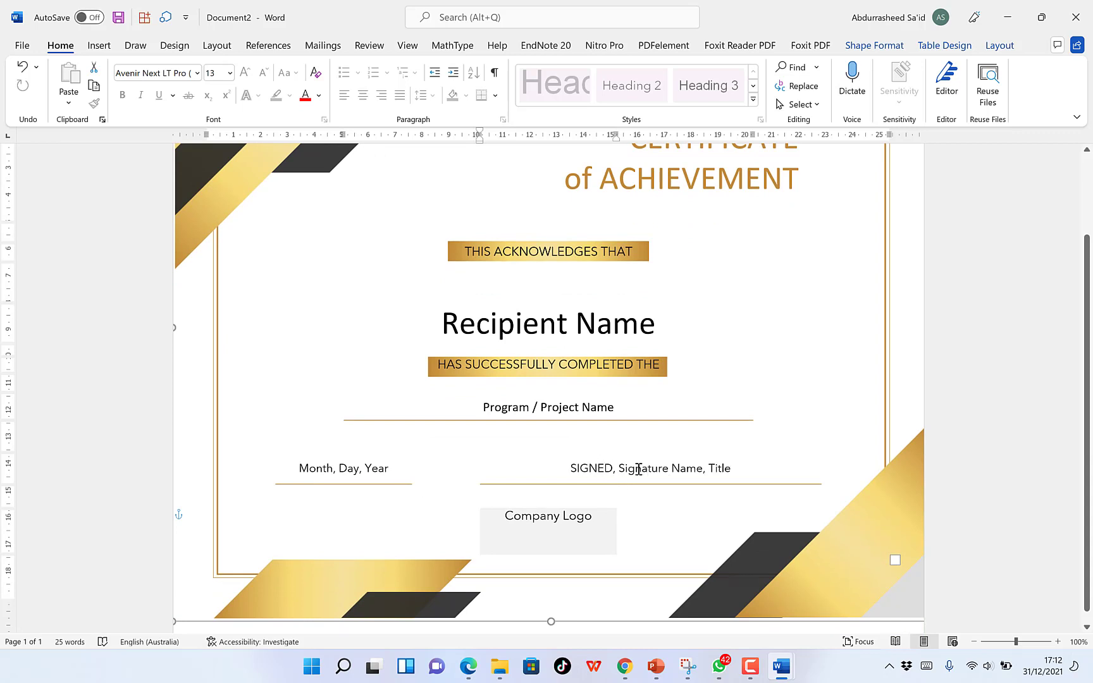
pyautogui.scroll(2, 637, 466)
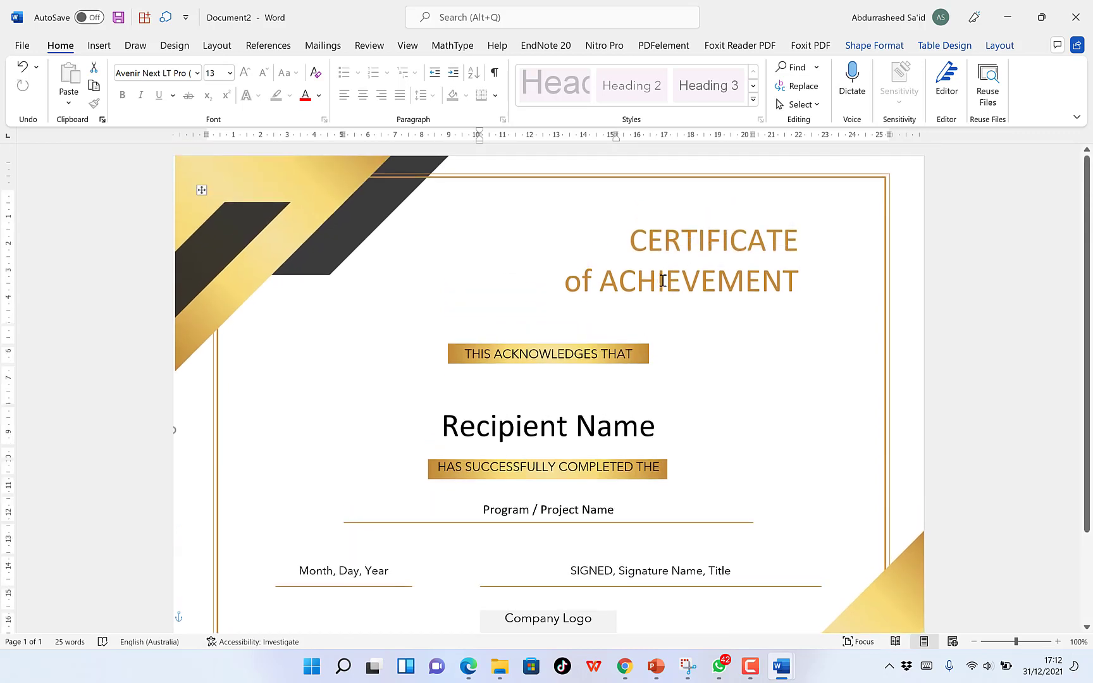
# Replace the certificate title with "Certificate of Acknowledgment", breaking the line before "Acknowledgment".
pyautogui.tripleClick(782, 284)
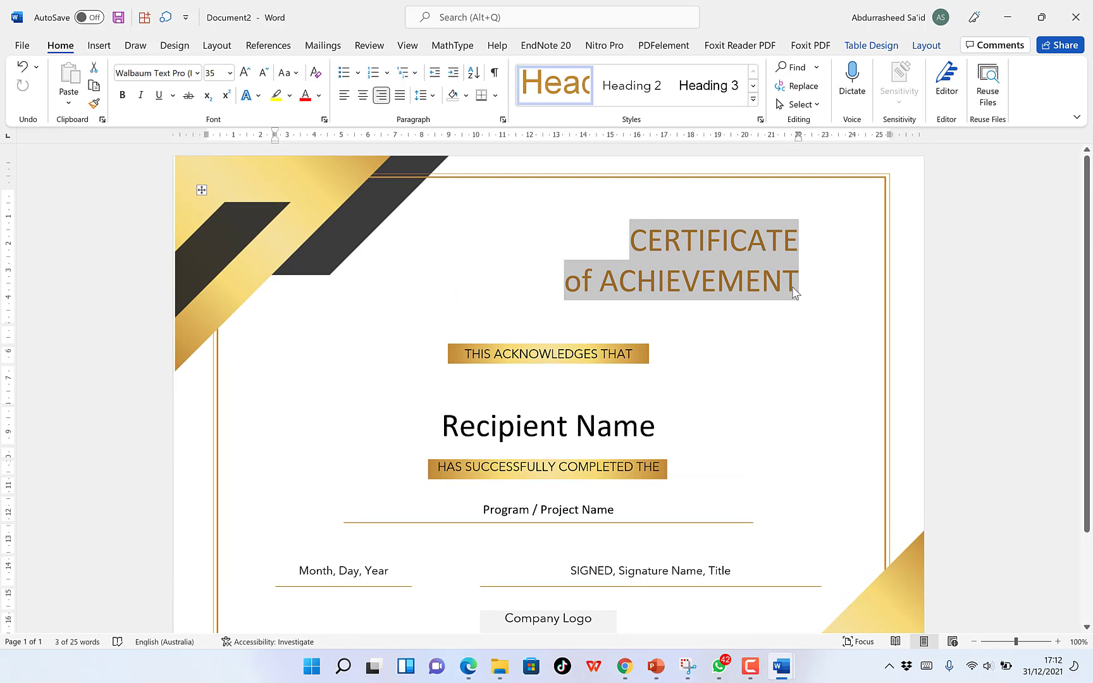
pyautogui.hotkey('alt', 'n')
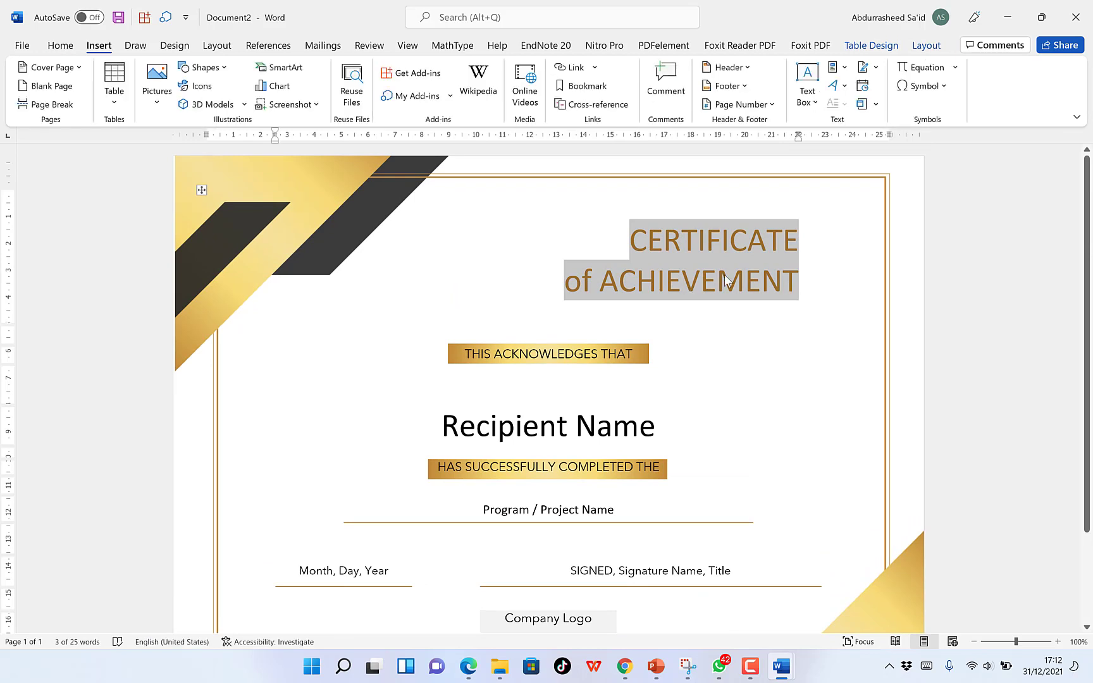
pyautogui.write('Certifica')
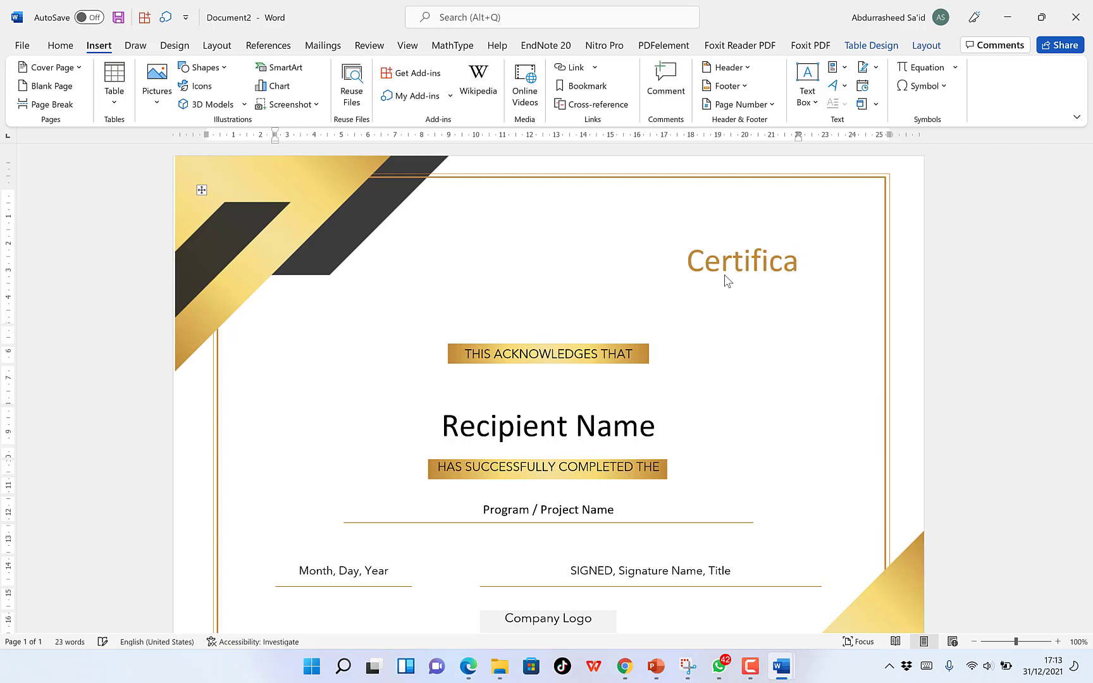
pyautogui.write('te of')
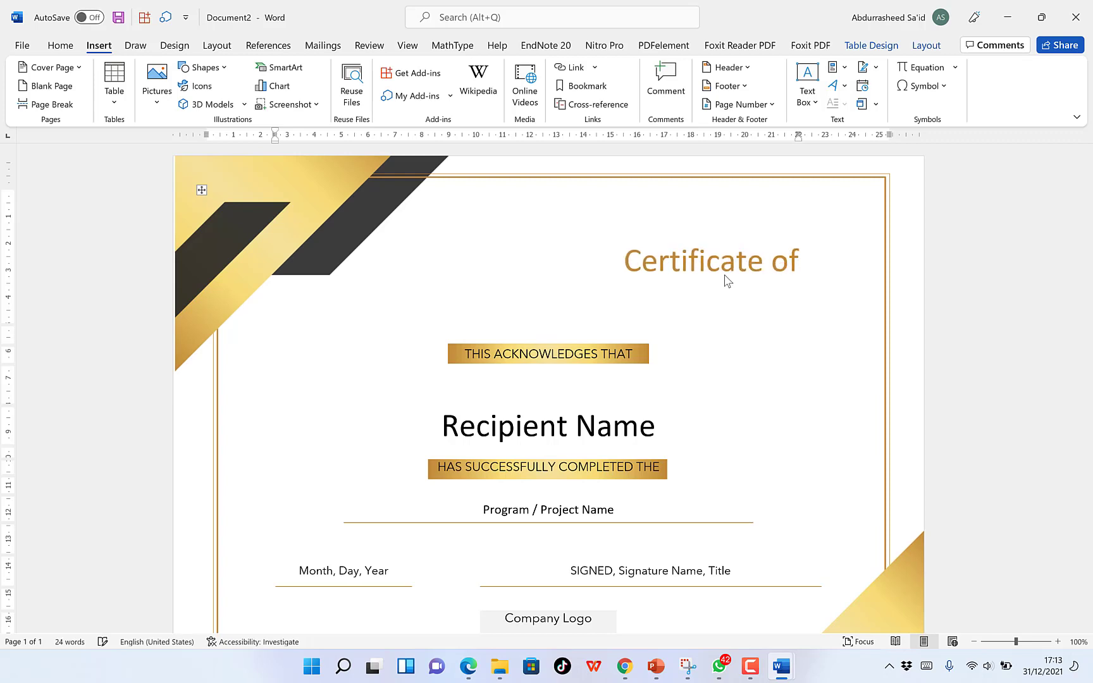
pyautogui.write(' Acknowledgment')
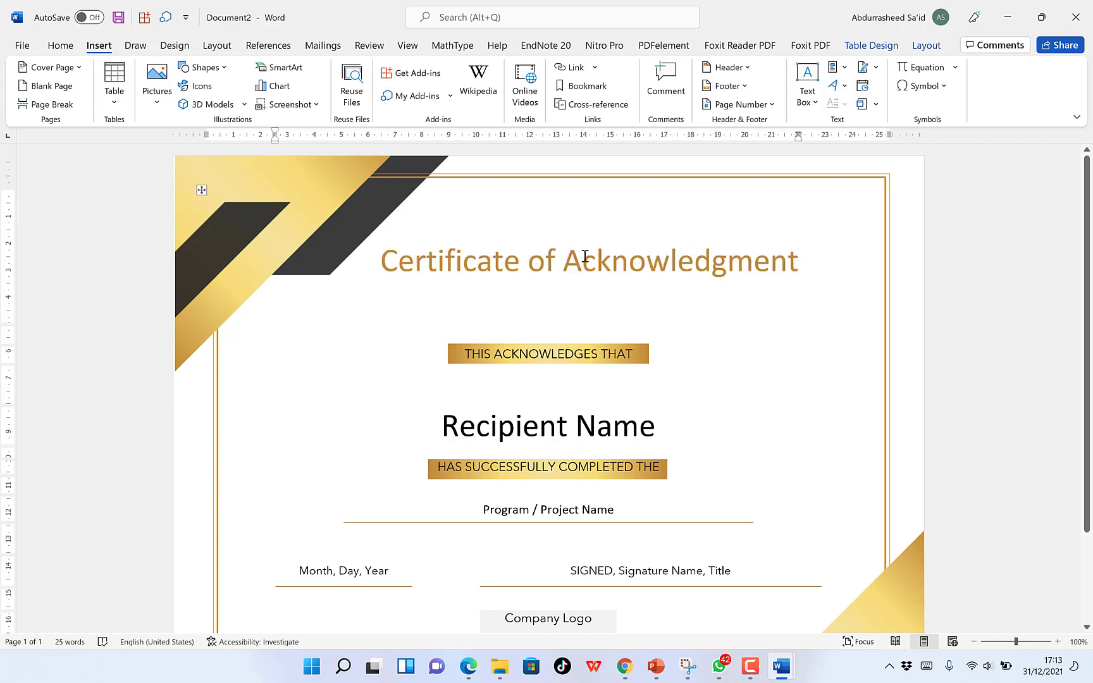
pyautogui.click(570, 259)
pyautogui.press('Return')
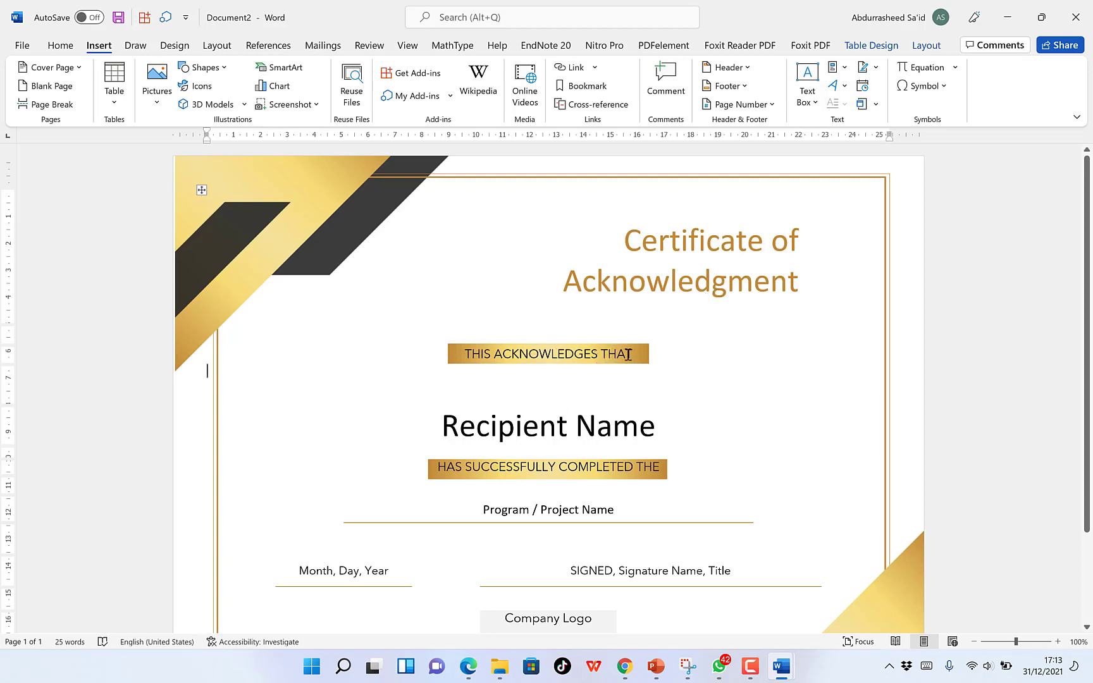
# Fill in the recipient's name and set the program name to "Pathways in Presentation mastery".
pyautogui.click(492, 426)
pyautogui.write('Dr. Rasheed')
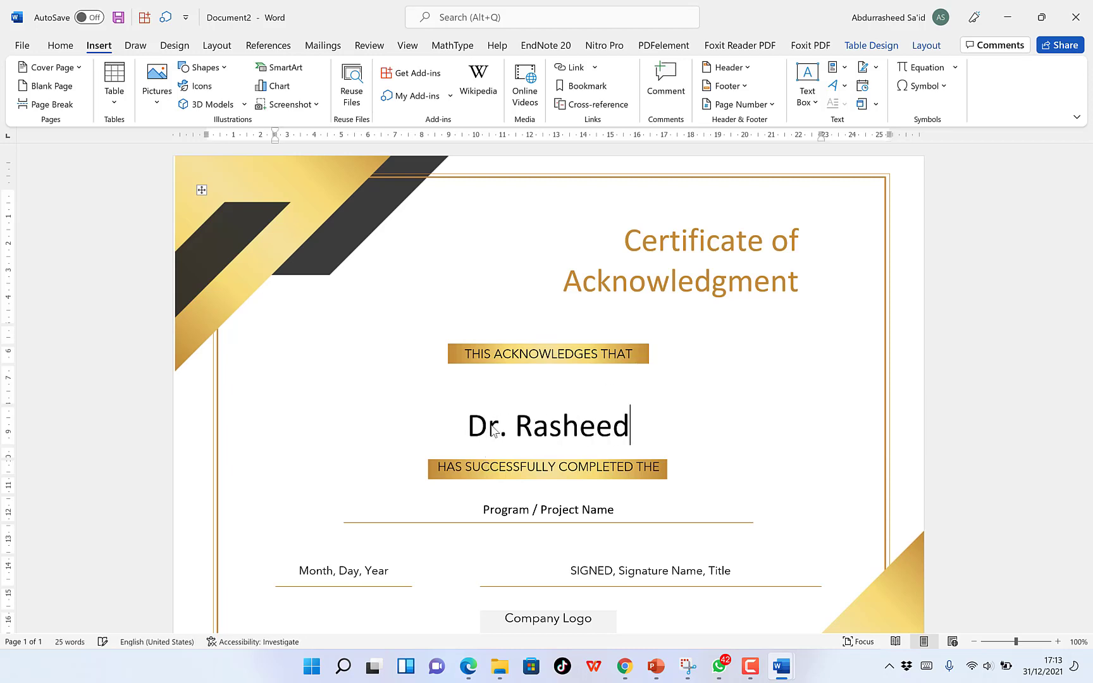
pyautogui.click(523, 517)
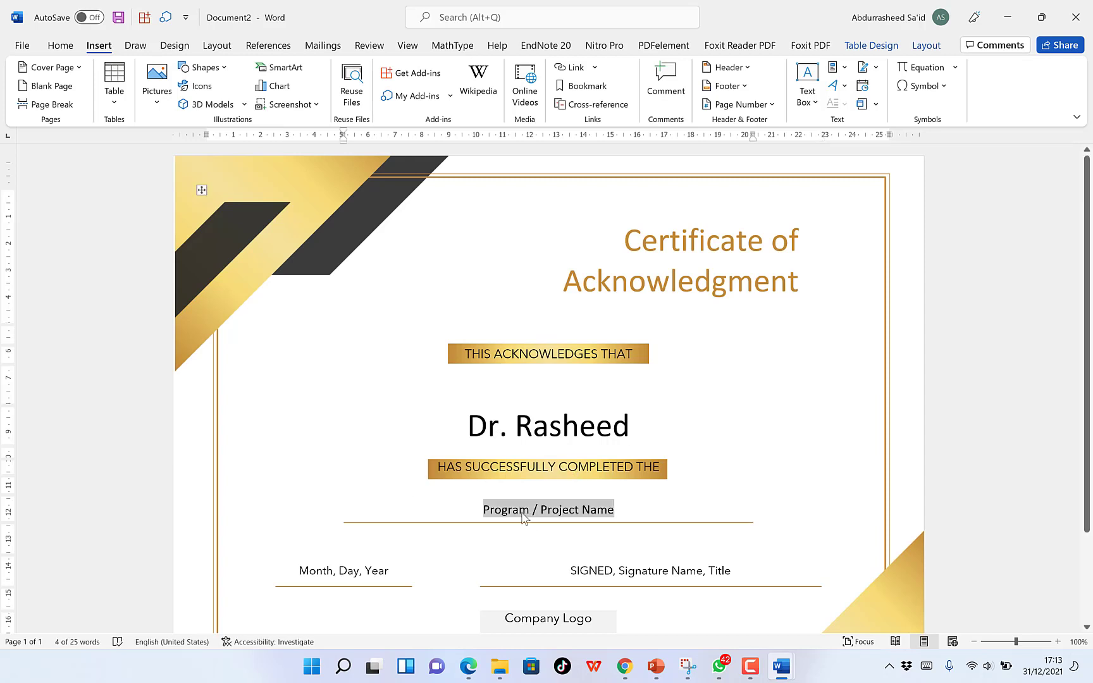
pyautogui.write('Pathways in')
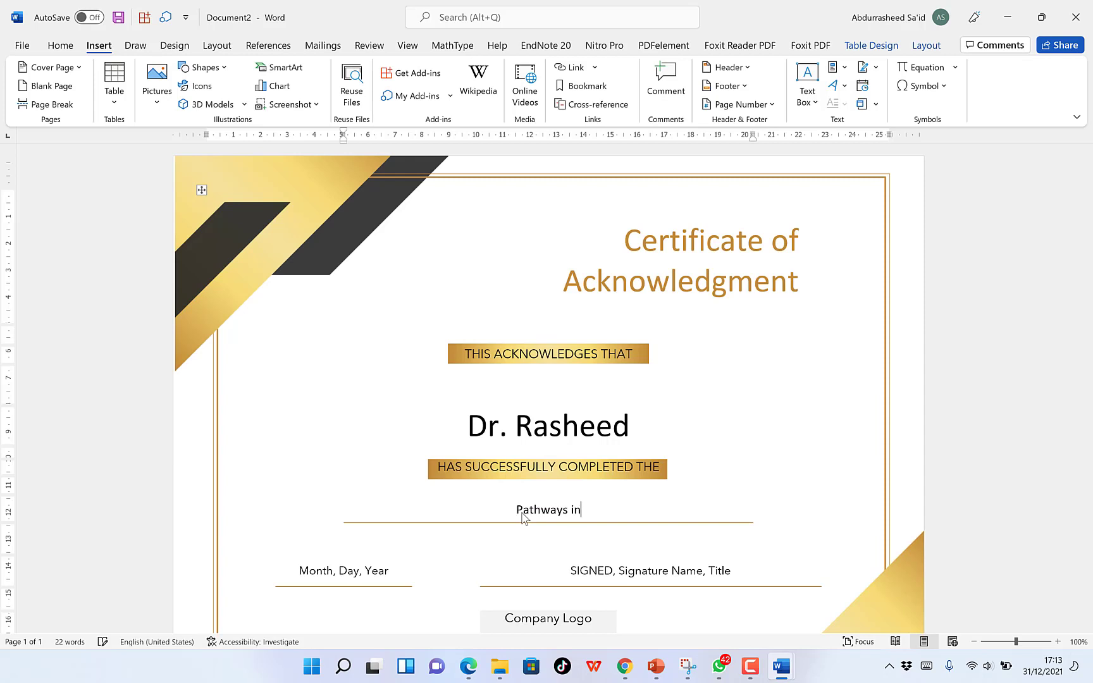
pyautogui.write(' Presentation mastery')
# Replace the "Month, Day, Year" placeholder with the date "31st December 2021".
pyautogui.scroll(-1, 403, 504)
pyautogui.click(366, 503)
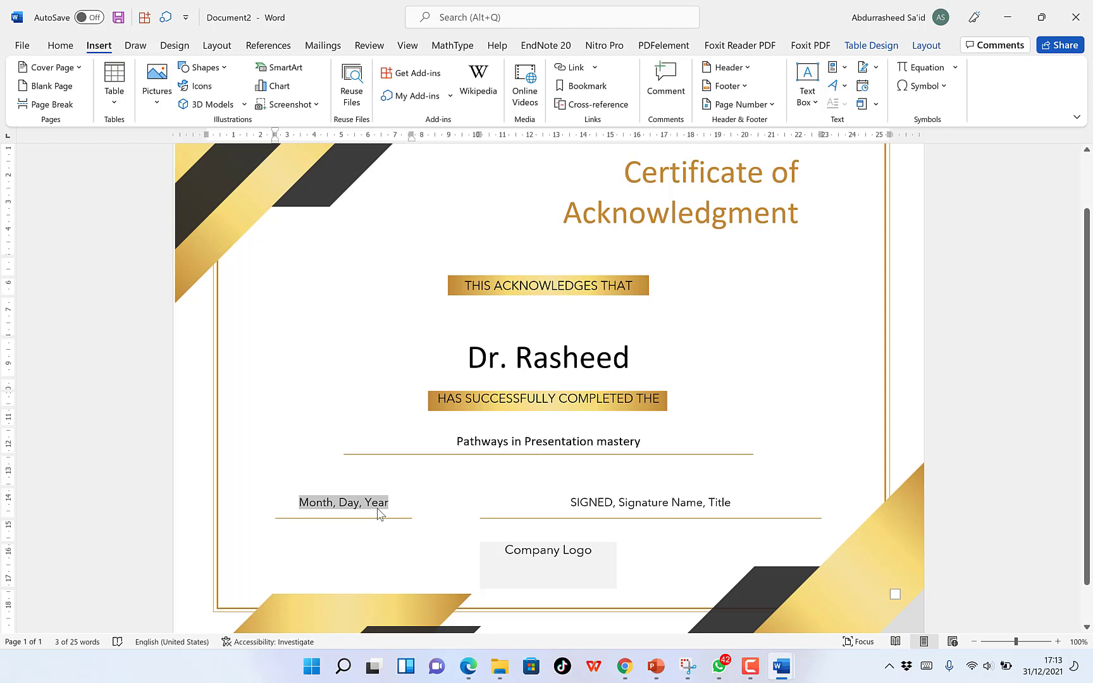
pyautogui.write('31st ')
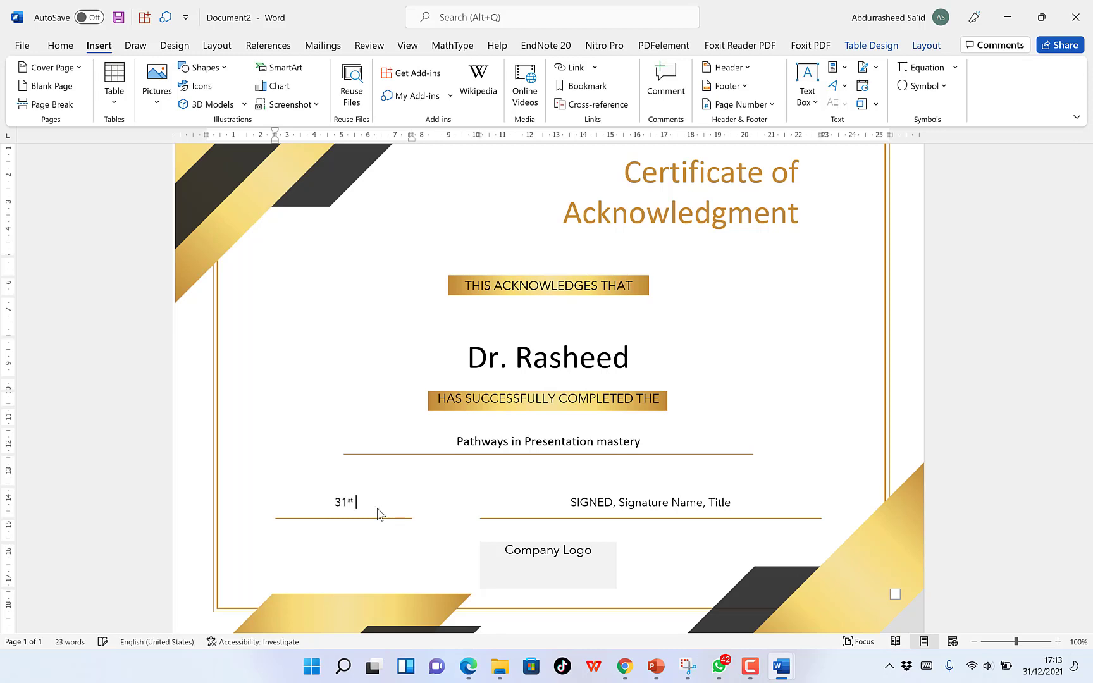
pyautogui.write('December 2021')
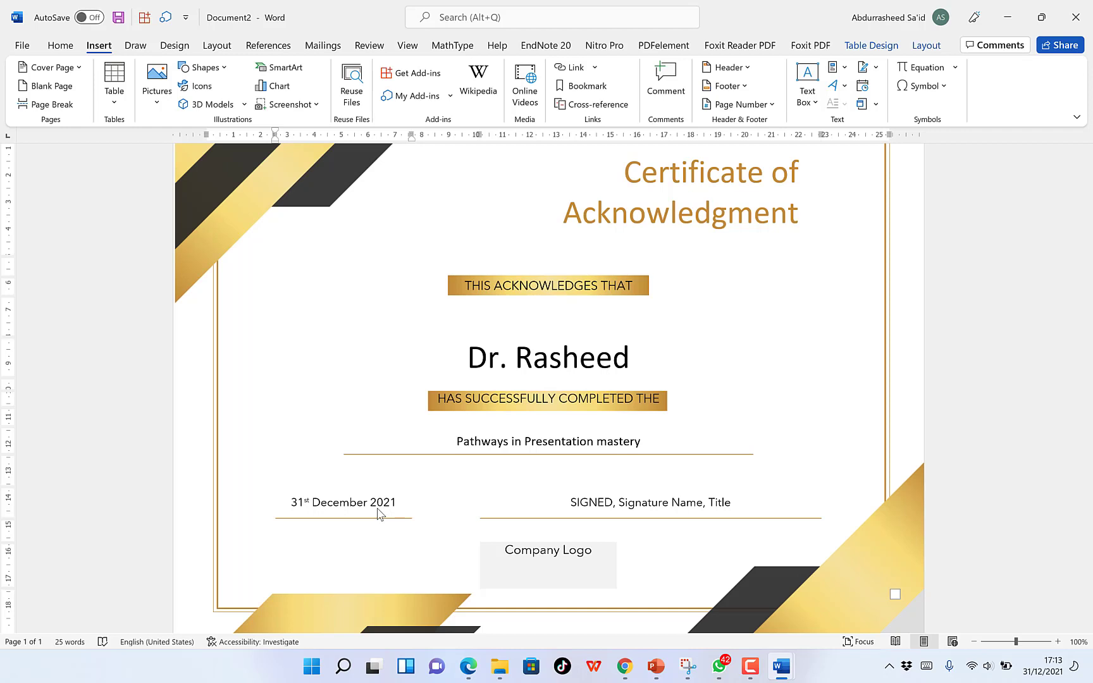
# Delete the "SIGNED, Signature Name, Title" placeholder text above the signature line.
pyautogui.click(581, 511)
pyautogui.click(589, 510)
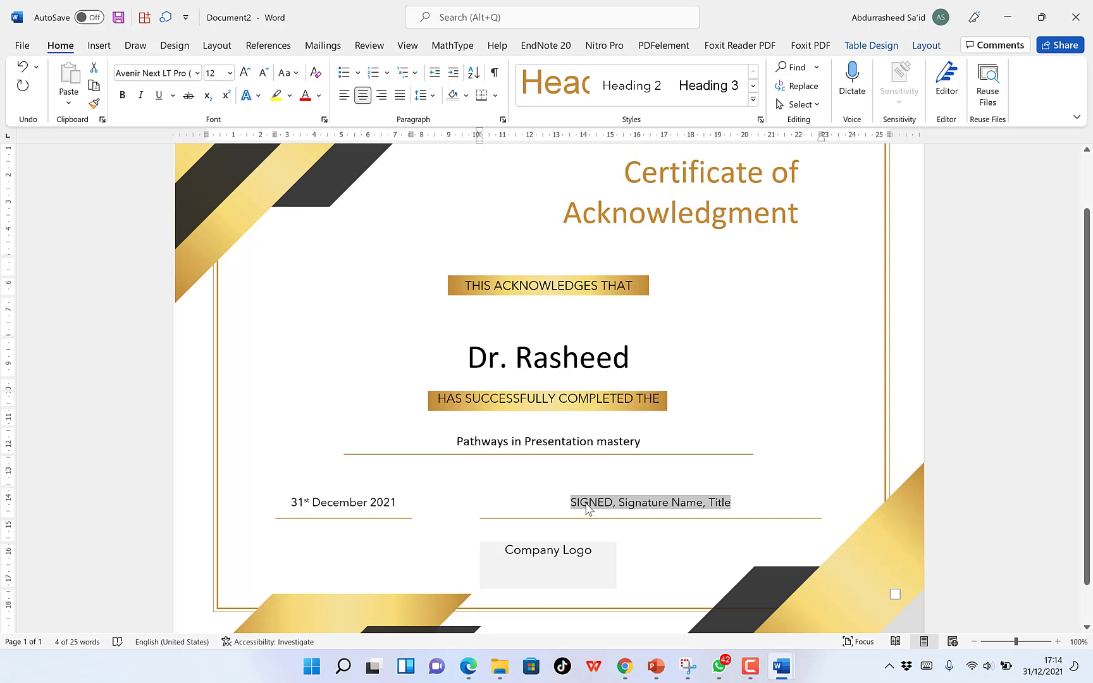
pyautogui.click(89, 46)
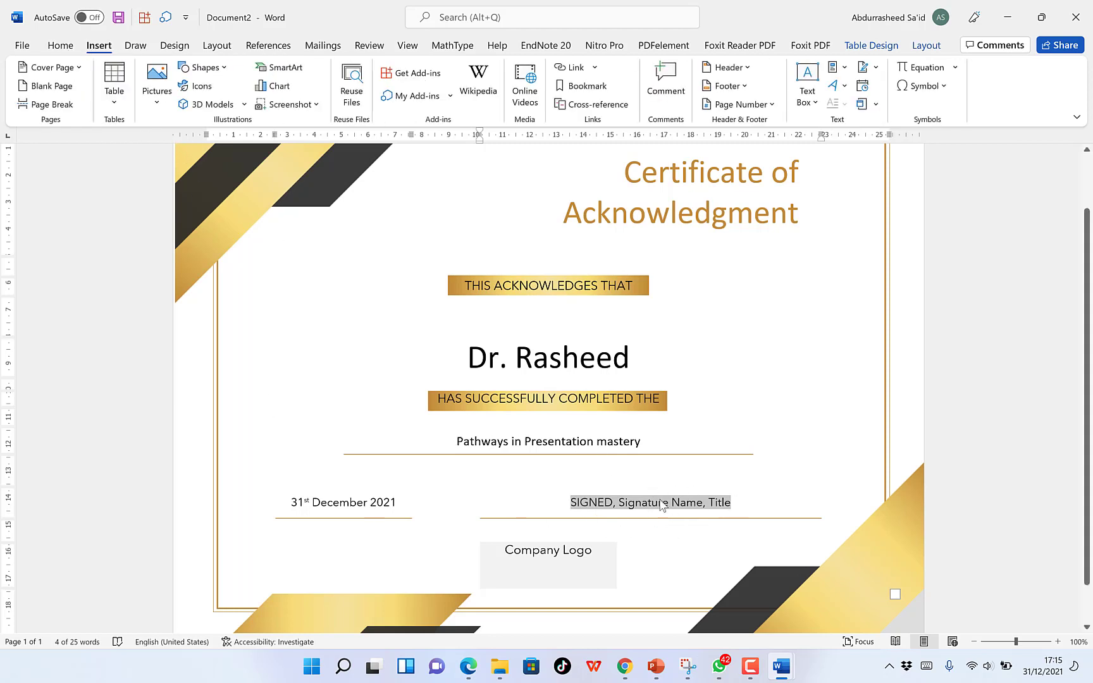
pyautogui.press('Delete')
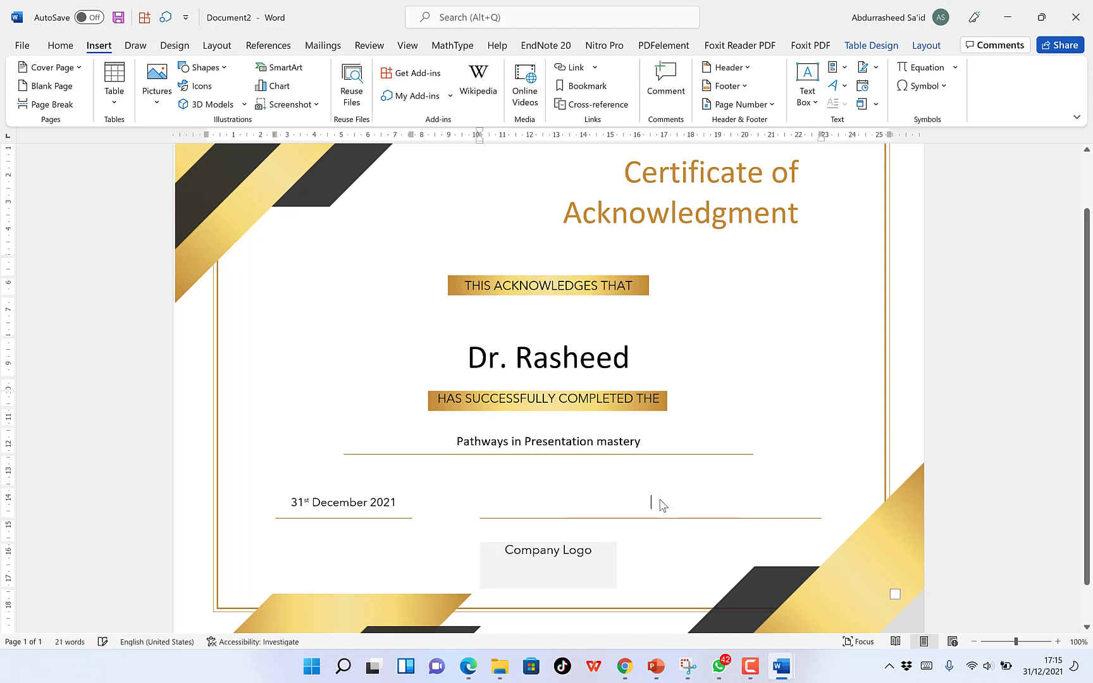
# Draw a handwritten signature in black pen ink above the signature line, and return to the selection tool.
pyautogui.click(643, 533)
pyautogui.click(647, 505)
pyautogui.click(135, 45)
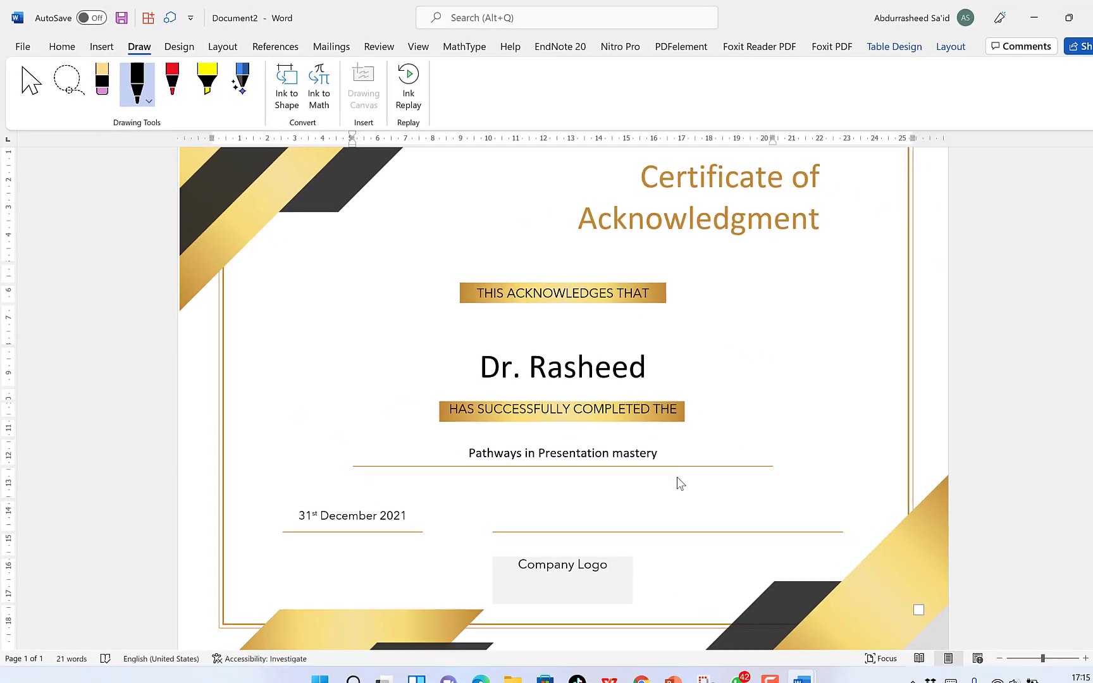
pyautogui.moveTo(571, 475)
pyautogui.mouseDown()
pyautogui.moveTo(615, 515)
pyautogui.moveTo(714, 504)
pyautogui.moveTo(702, 486)
pyautogui.mouseUp()
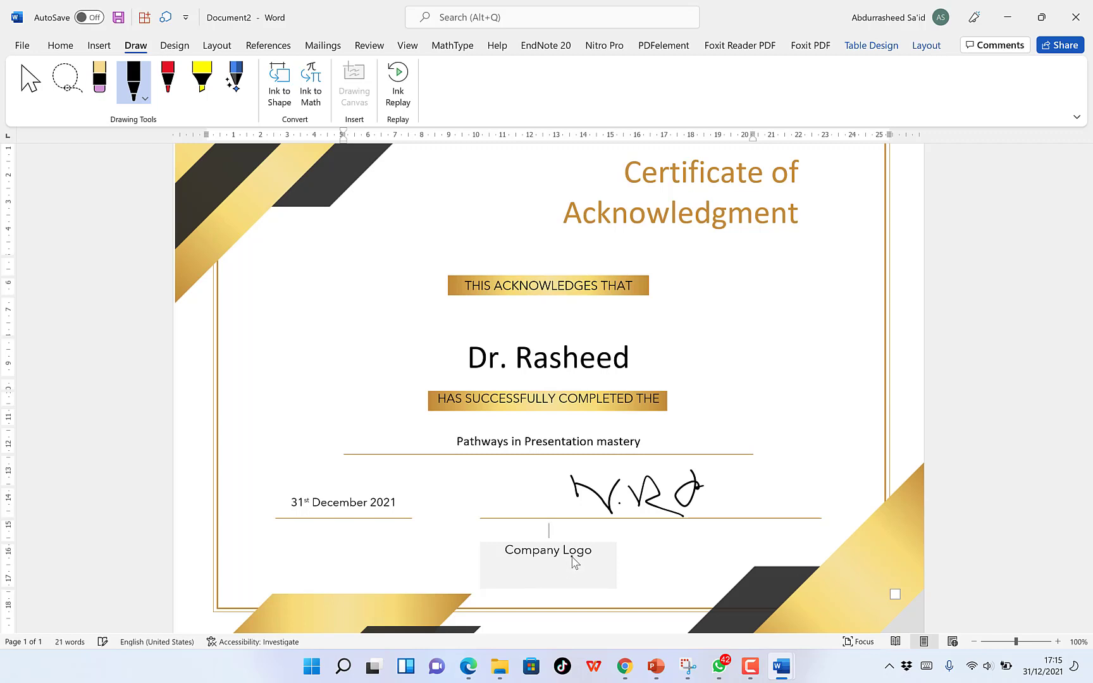
pyautogui.press('Escape')
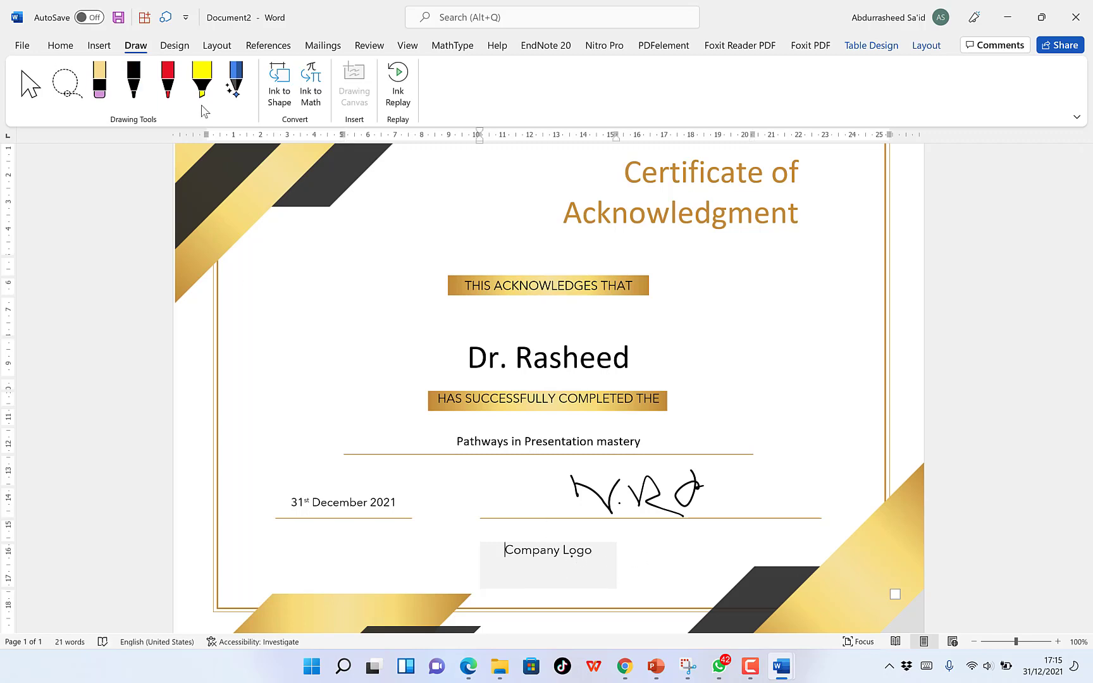
pyautogui.click(31, 83)
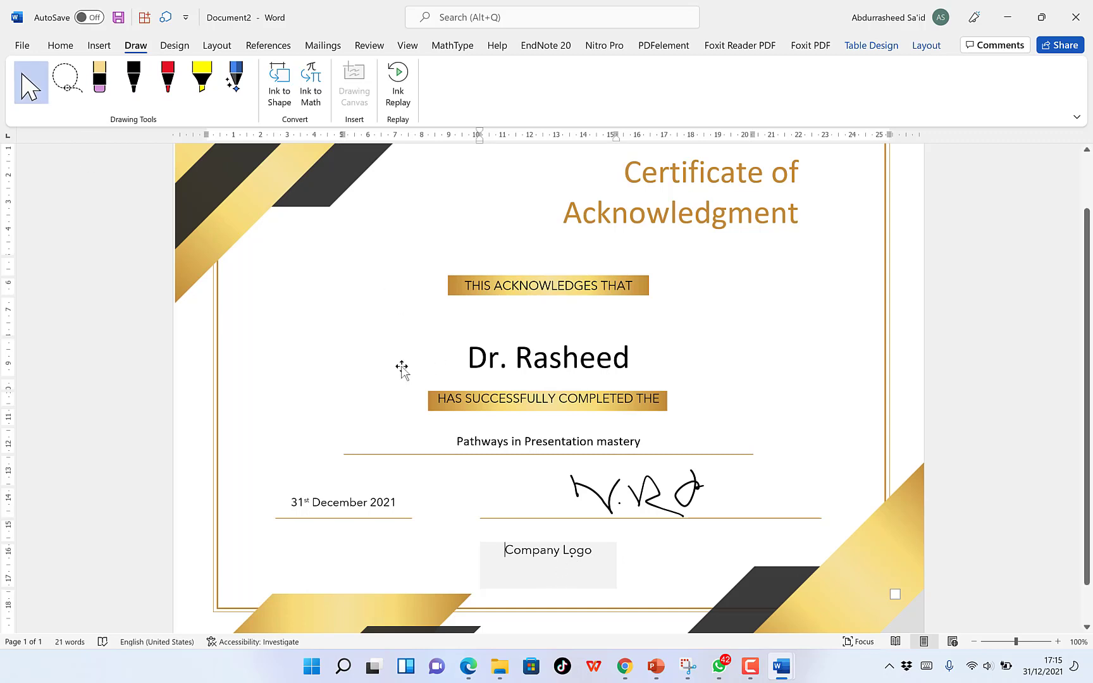
# Delete the "Company Logo" placeholder text from the grey box below the signature line.
pyautogui.click(577, 561)
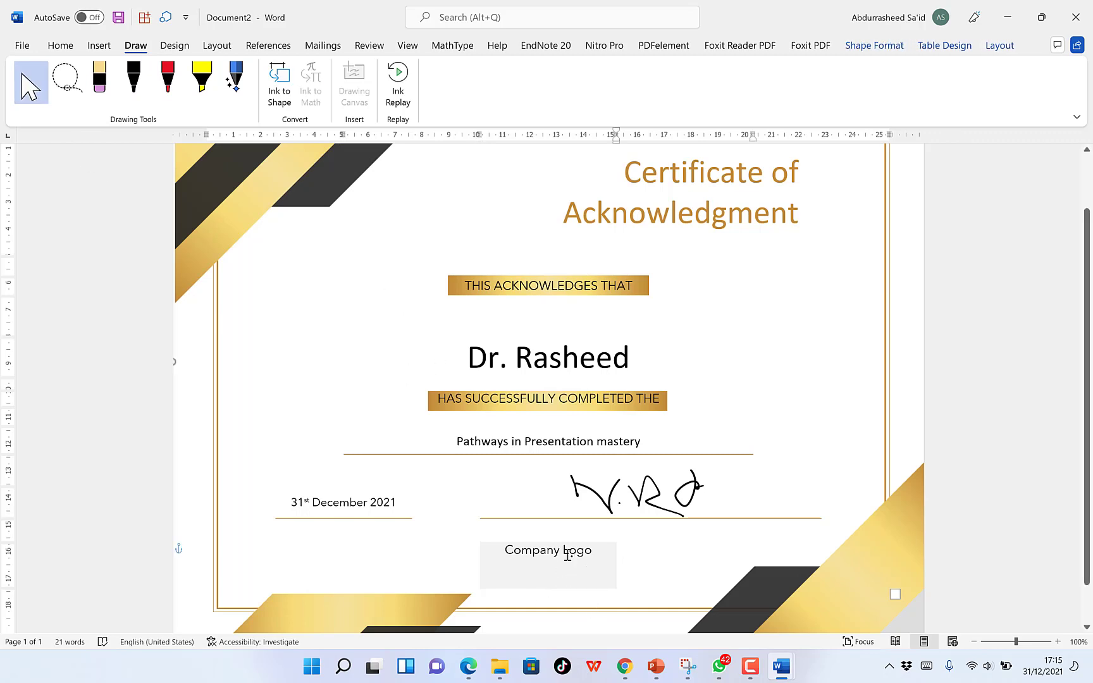
pyautogui.tripleClick(567, 555)
pyautogui.press('BackSpace')
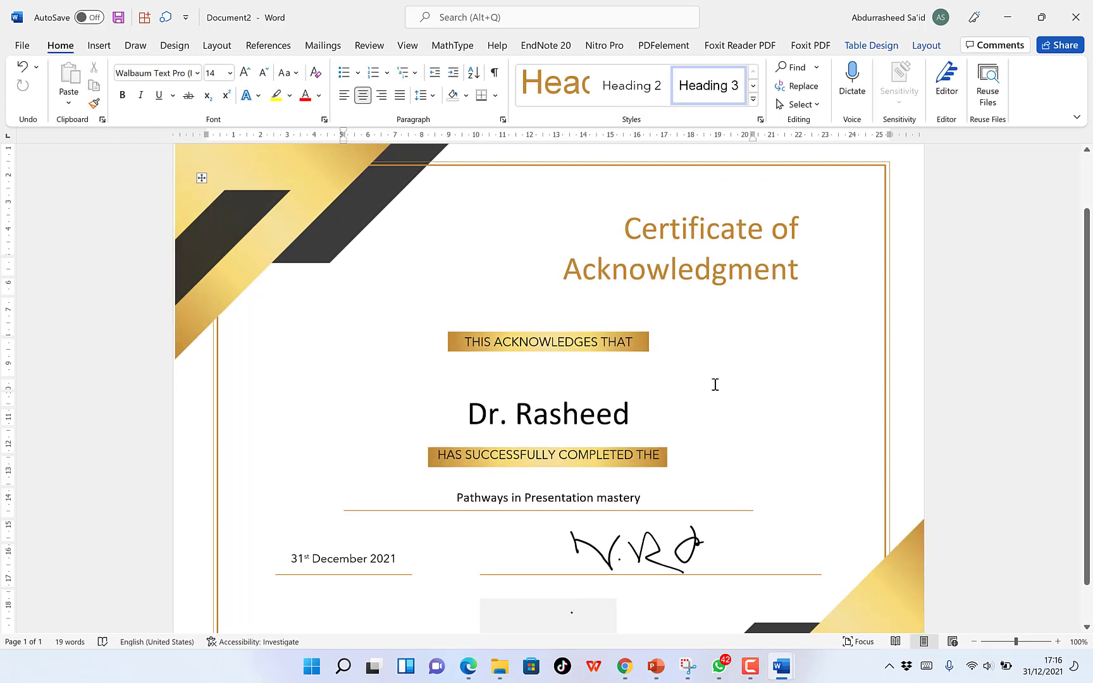
# Review the filled-in certificate from its title down to the decorations along the lower border.
pyautogui.scroll(-2, 715, 384)
pyautogui.scroll(3, 683, 478)
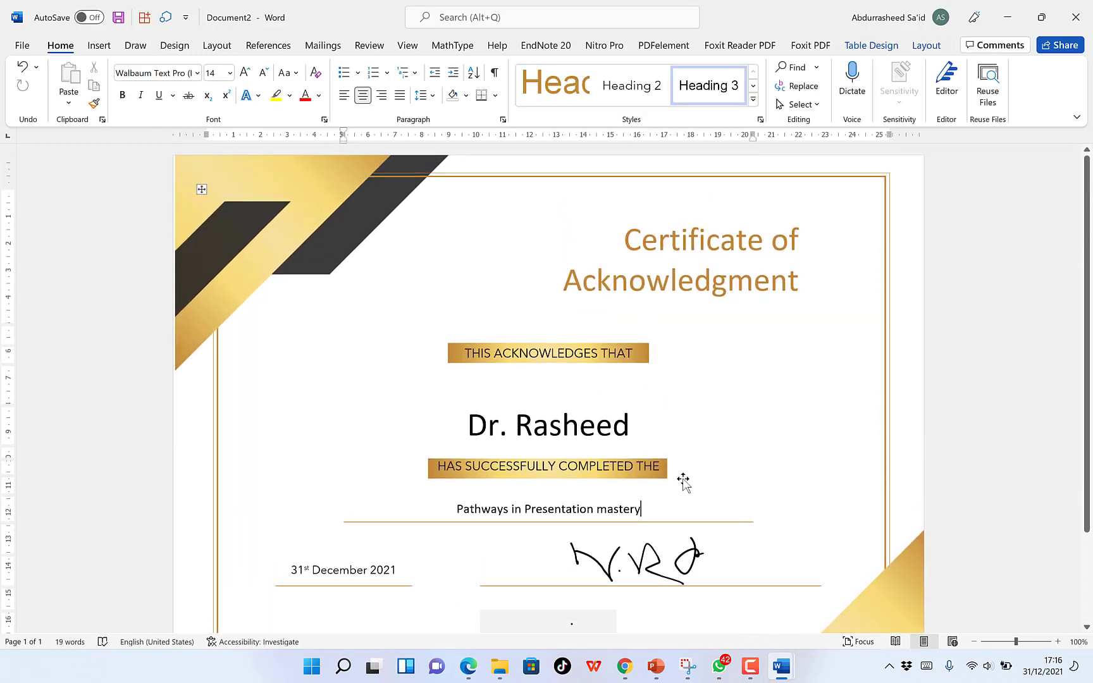
pyautogui.scroll(-3, 607, 443)
pyautogui.scroll(2, 463, 378)
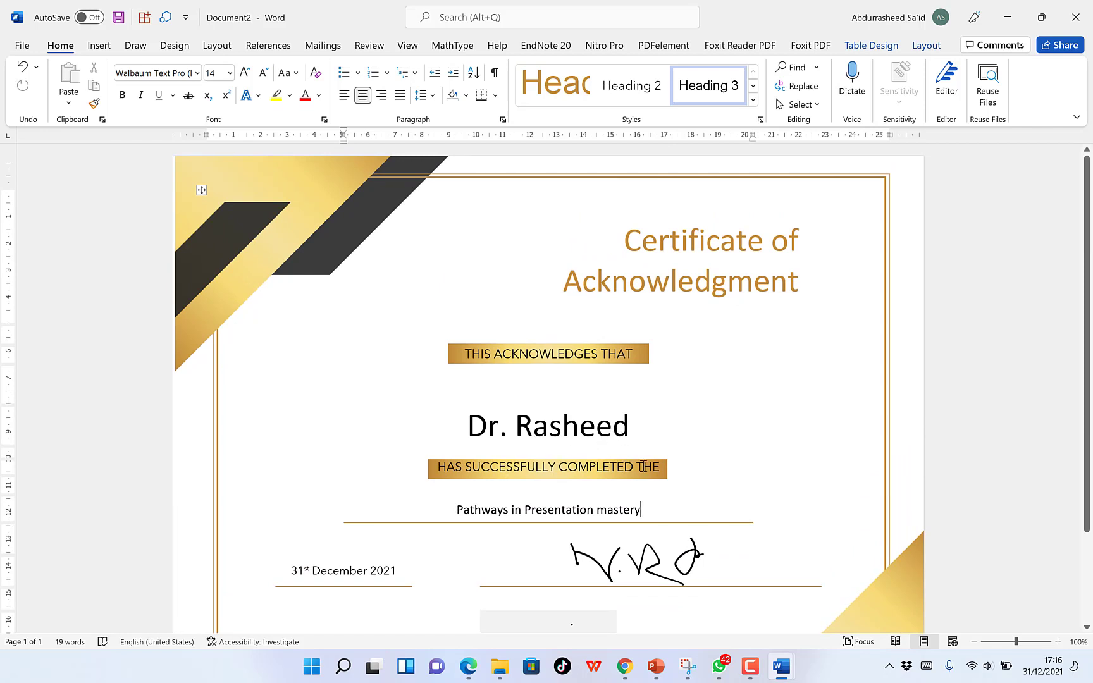
pyautogui.scroll(-2, 643, 466)
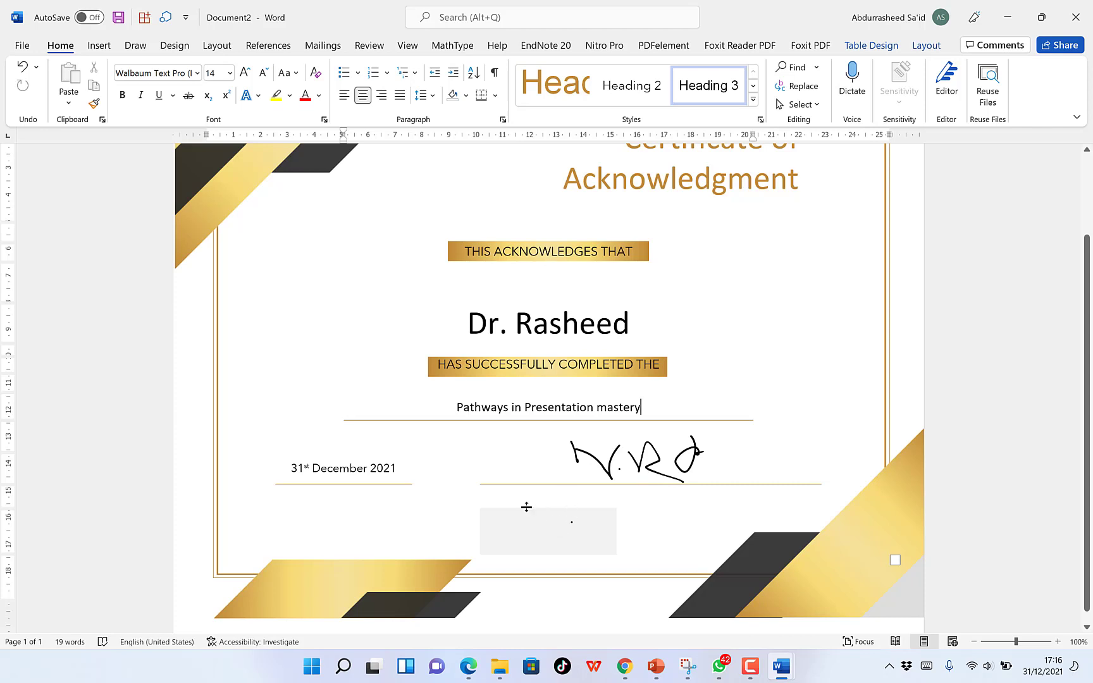
pyautogui.scroll(3, 407, 295)
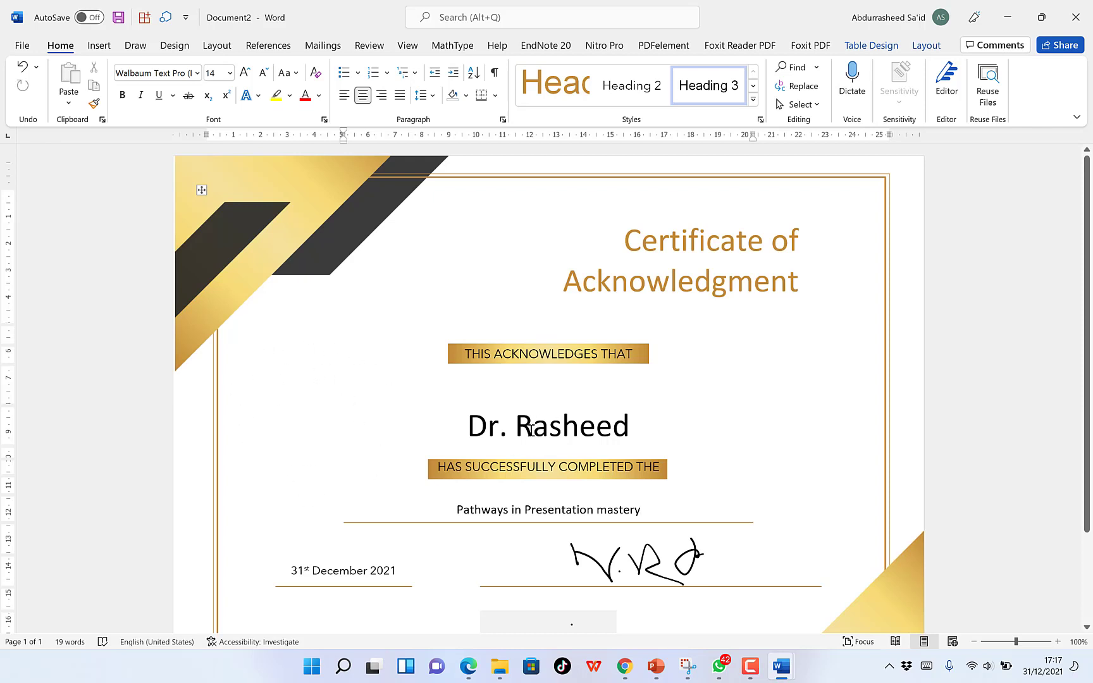
pyautogui.scroll(-3, 578, 405)
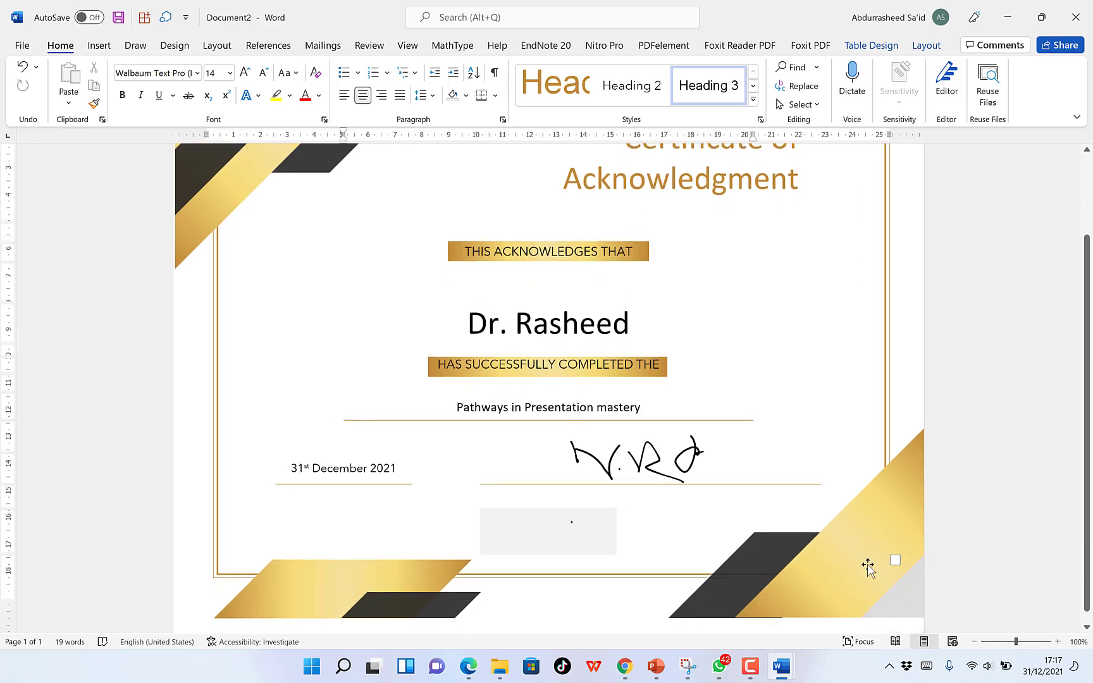
# Insert the gold seal picture "download" from the Videos > NEW > "Certificate in Word" folder on this device.
pyautogui.click(973, 641)
pyautogui.click(974, 641)
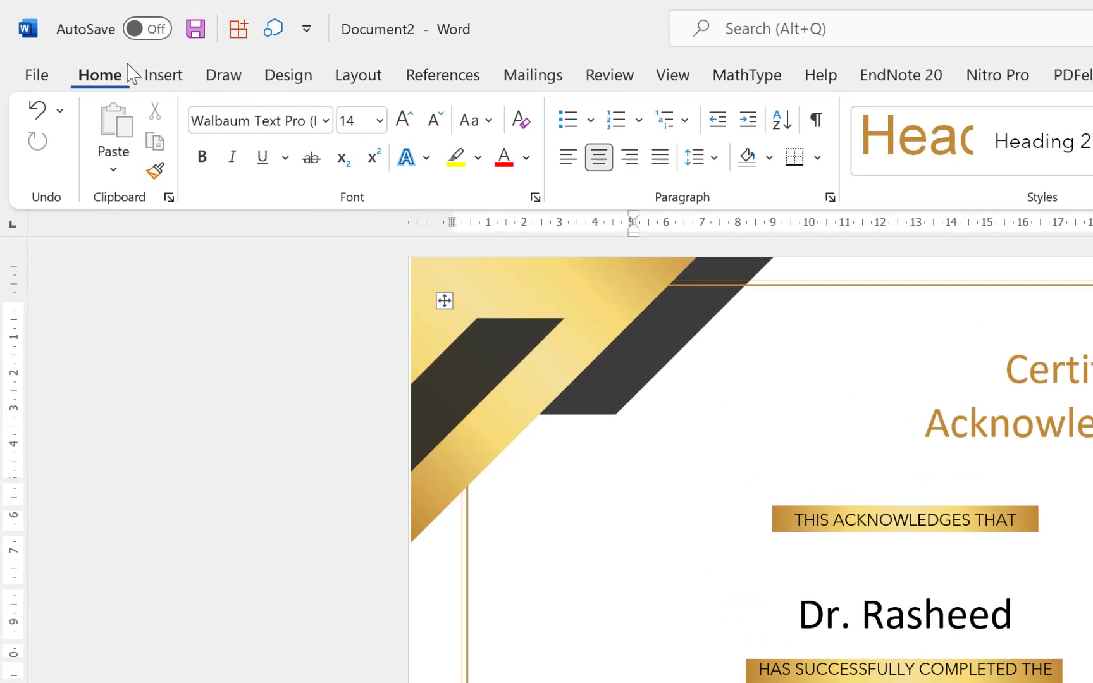
pyautogui.click(152, 76)
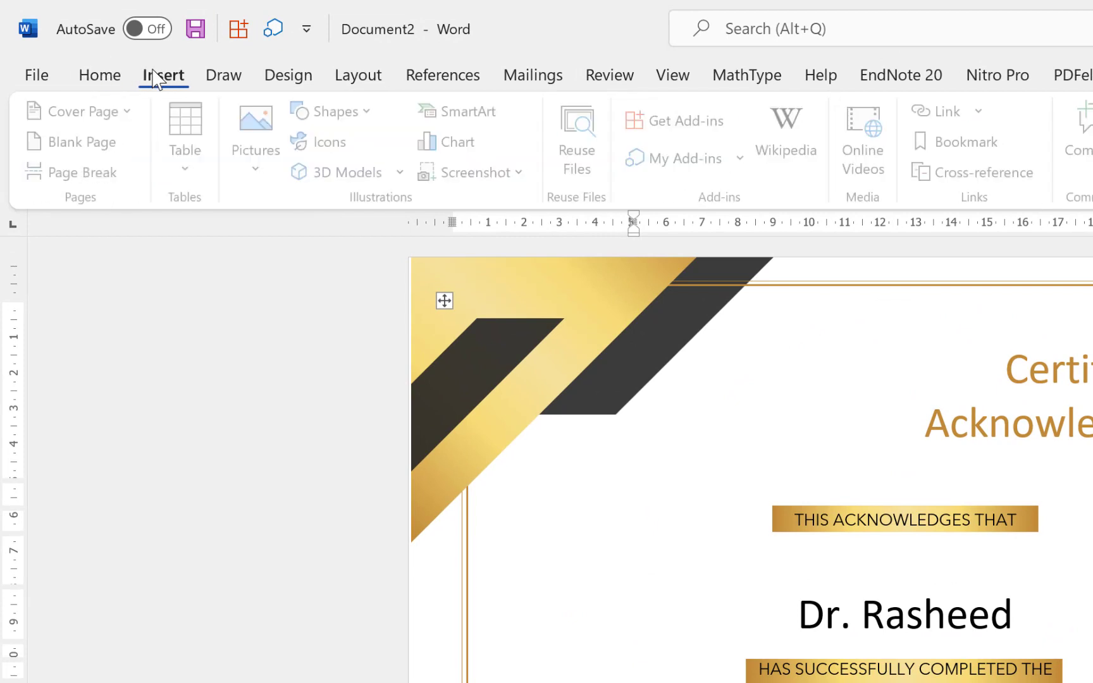
pyautogui.click(259, 177)
pyautogui.click(303, 241)
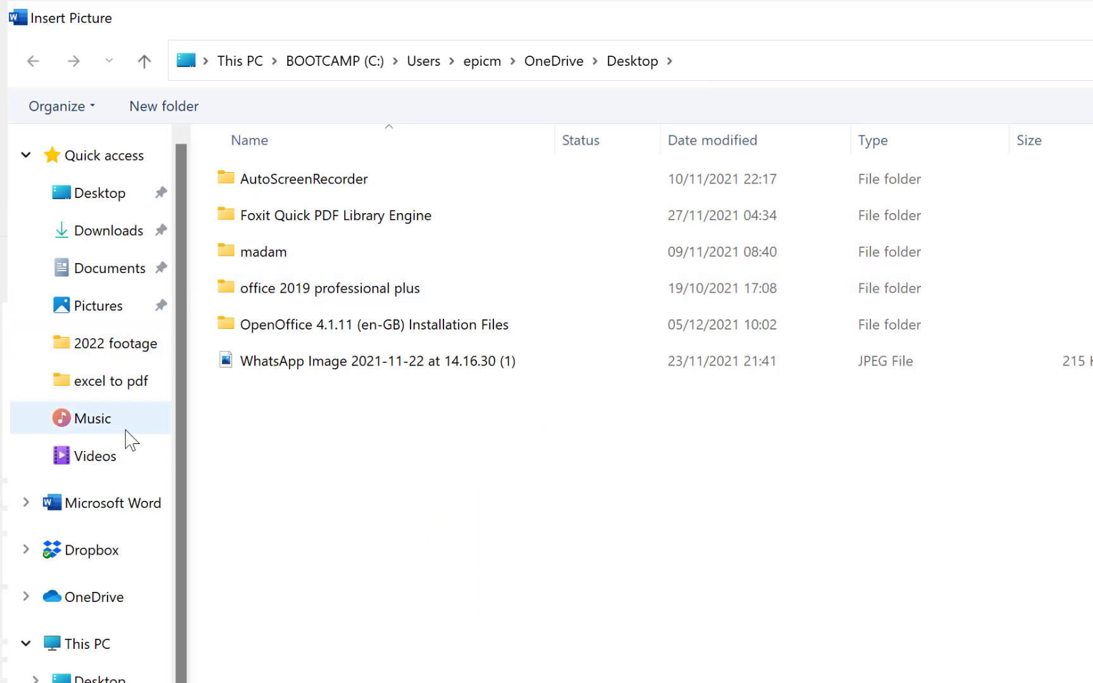
pyautogui.click(127, 461)
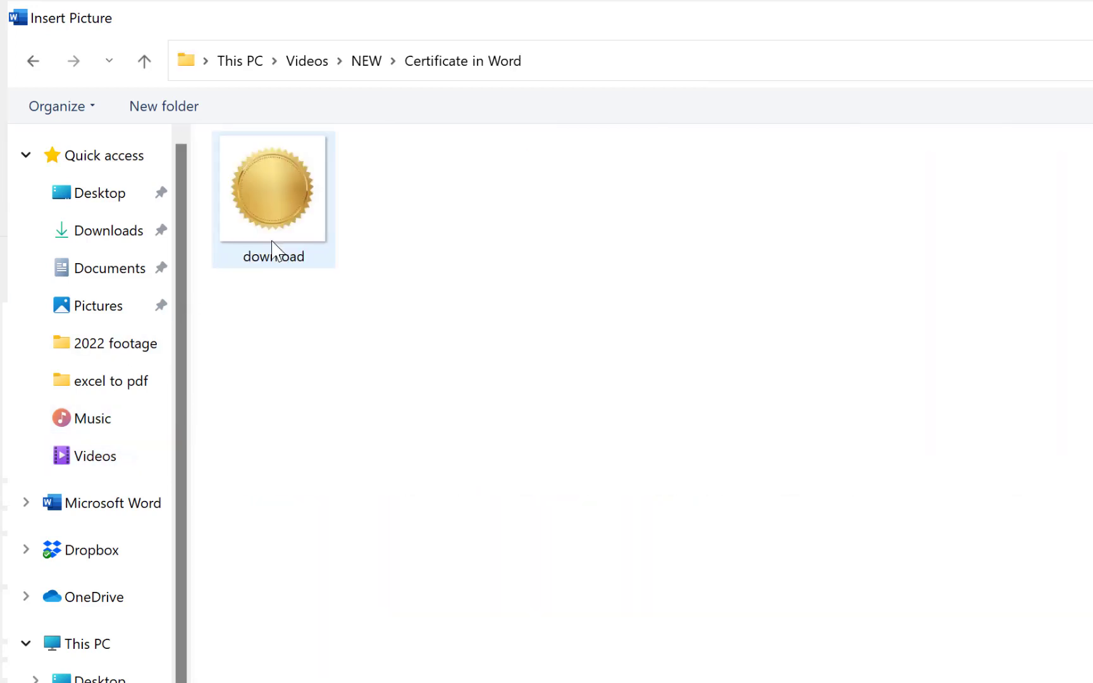
pyautogui.click(278, 252)
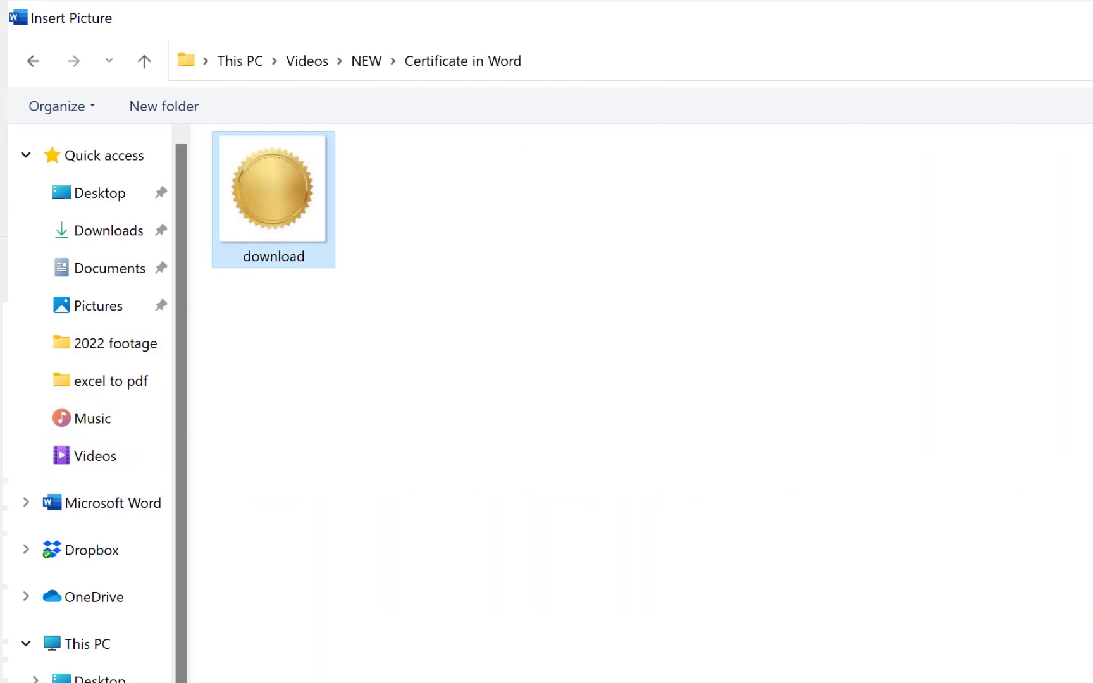
pyautogui.click(927, 632)
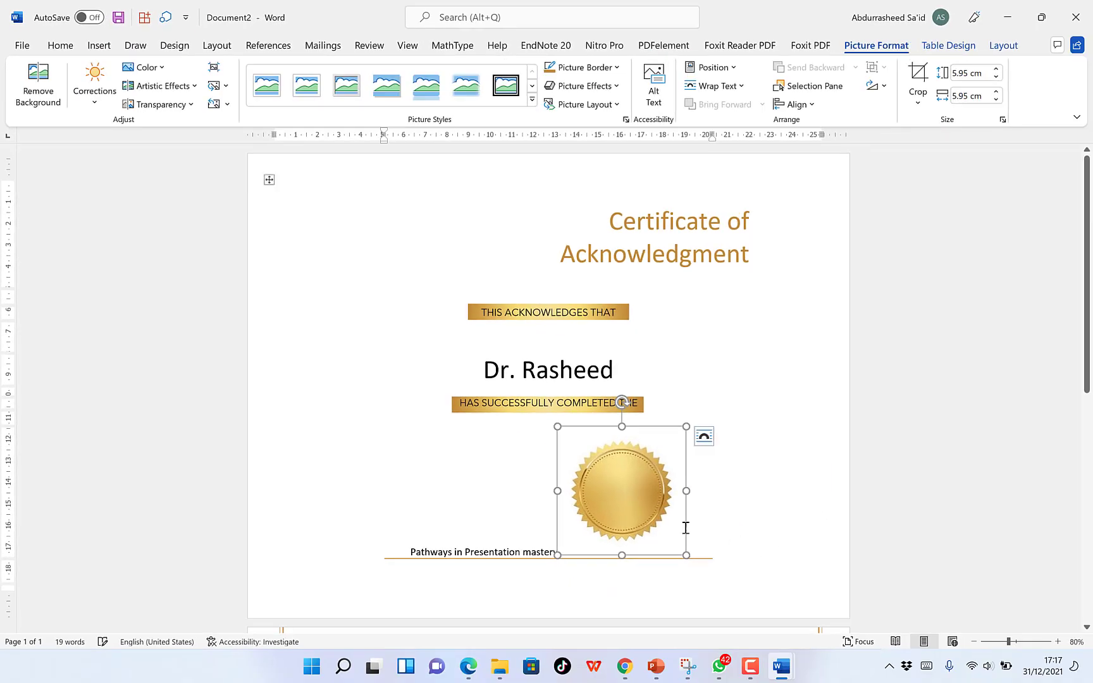
# Set the gold seal picture's text wrapping to In Front of Text so it floats over the certificate.
pyautogui.moveTo(629, 511); pyautogui.dragTo(396, 406)
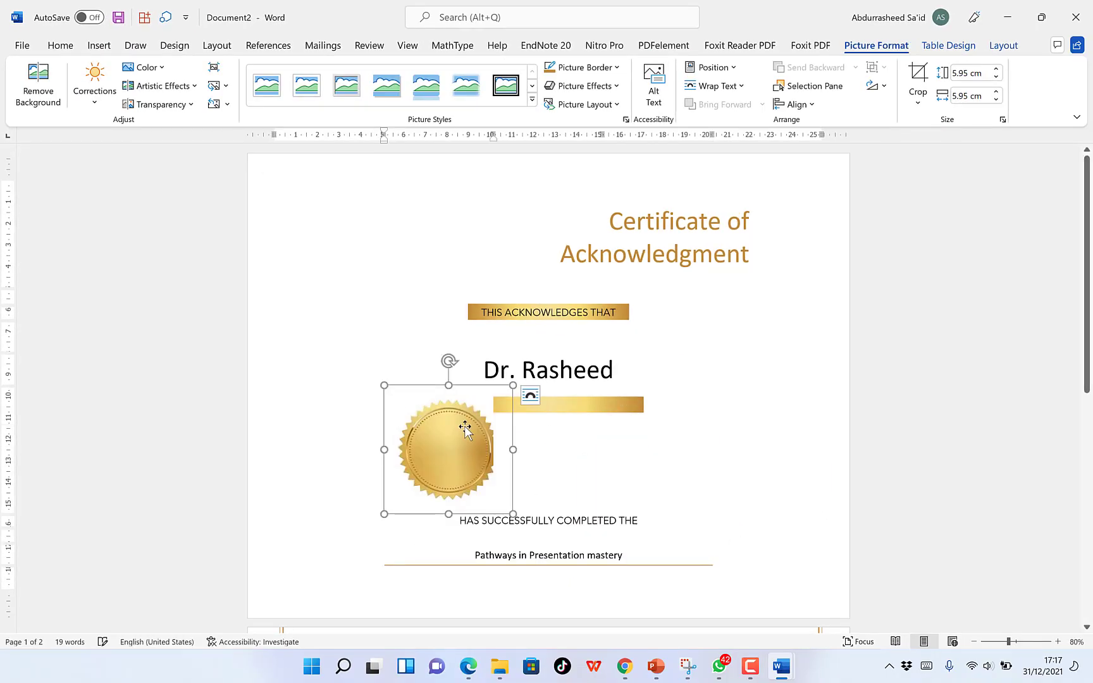
pyautogui.rightClick(449, 445)
pyautogui.click(531, 396)
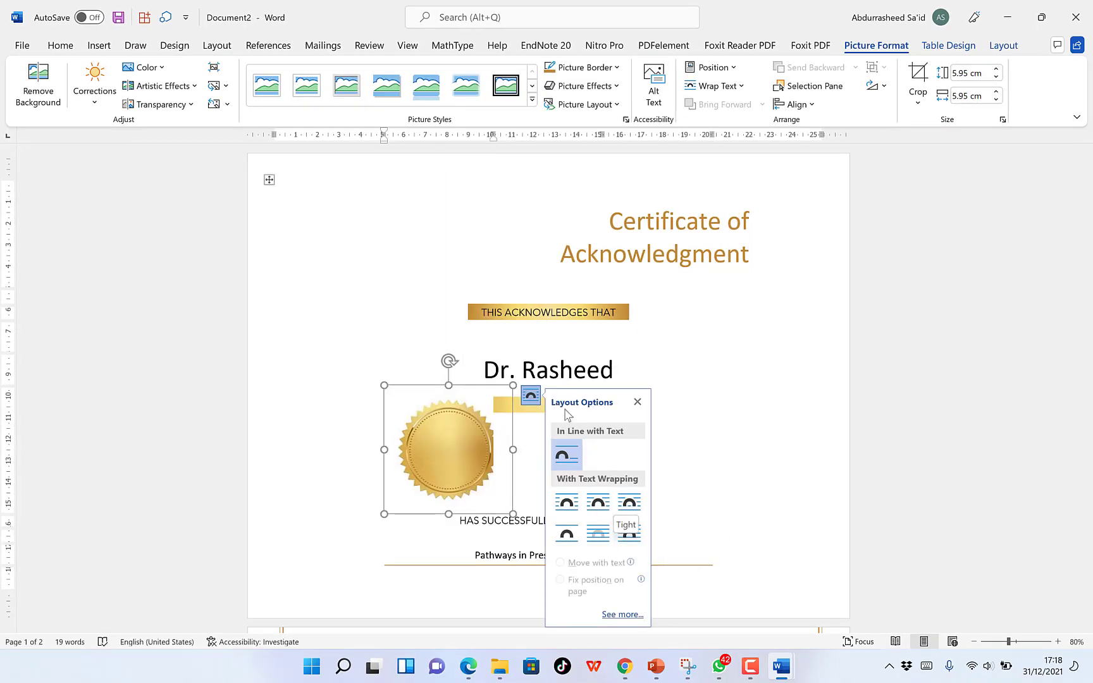
pyautogui.click(630, 536)
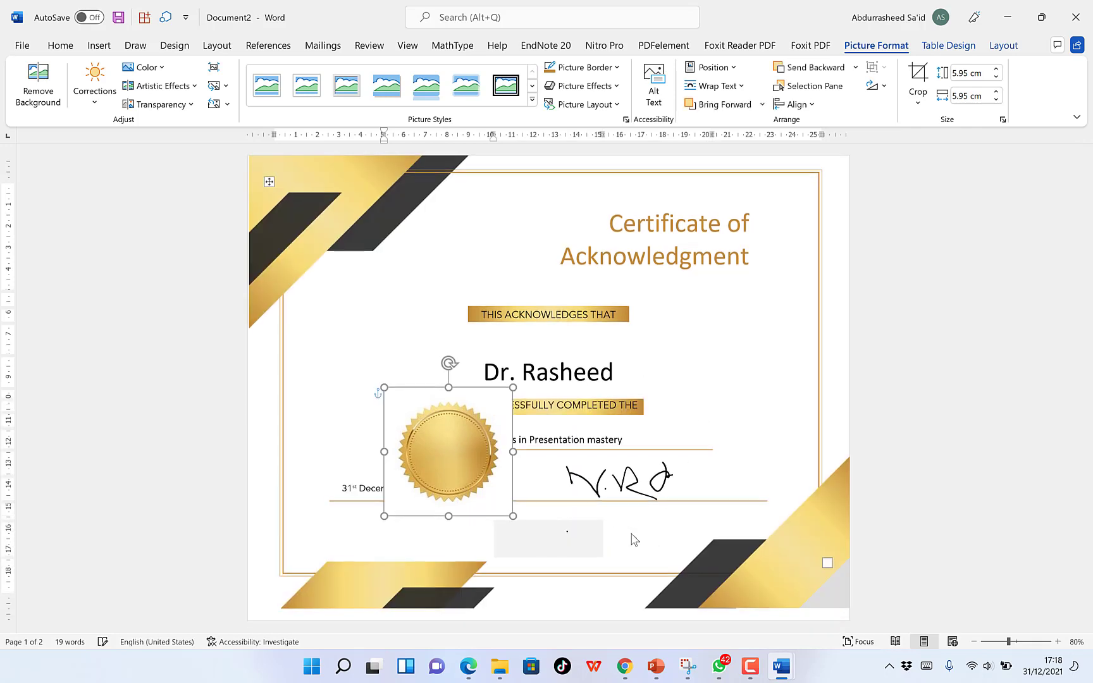
# Shrink the gold seal to about 4.2 cm square and place it to the left of the recipient's name, beneath the corner decoration.
pyautogui.moveTo(442, 456); pyautogui.dragTo(371, 359)
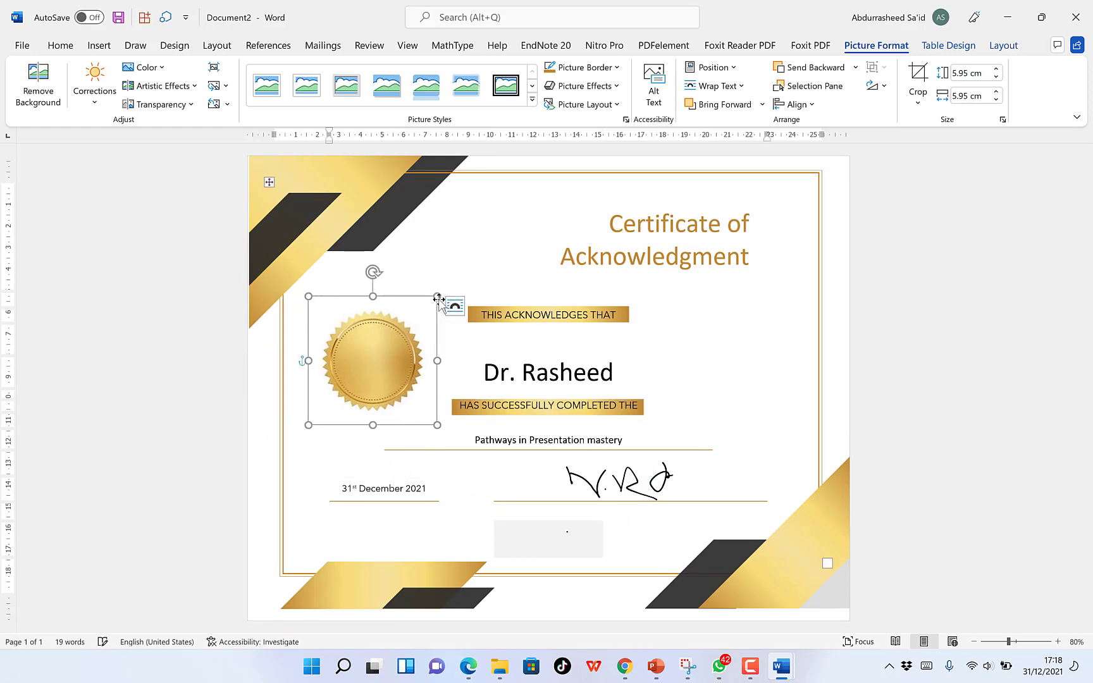
pyautogui.moveTo(437, 296); pyautogui.dragTo(399, 334)
pyautogui.moveTo(360, 373); pyautogui.dragTo(366, 349)
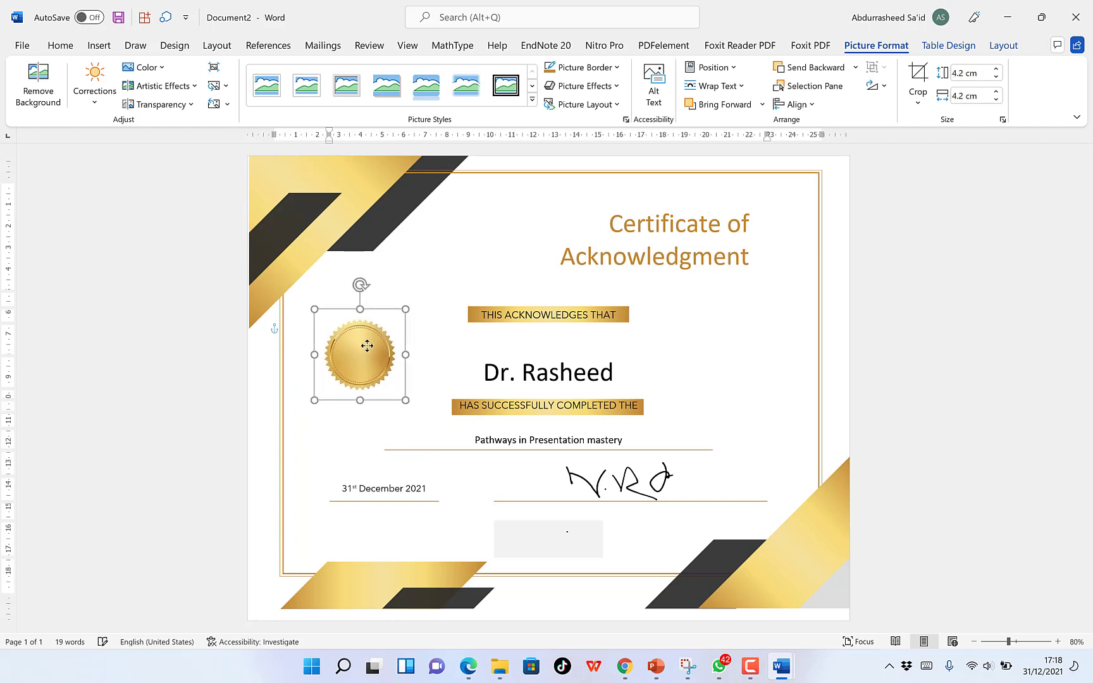
pyautogui.click(719, 353)
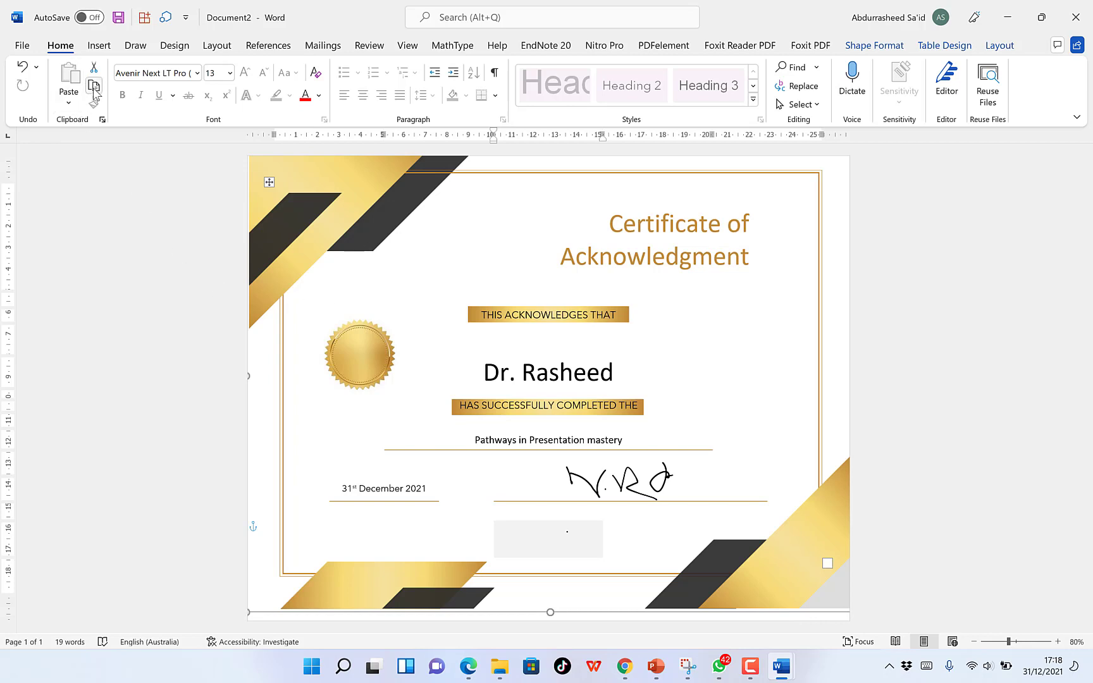
# Start exporting the certificate as a PDF and choose the Videos > NEW > "Certificate in Word" folder as the destination.
pyautogui.click(24, 46)
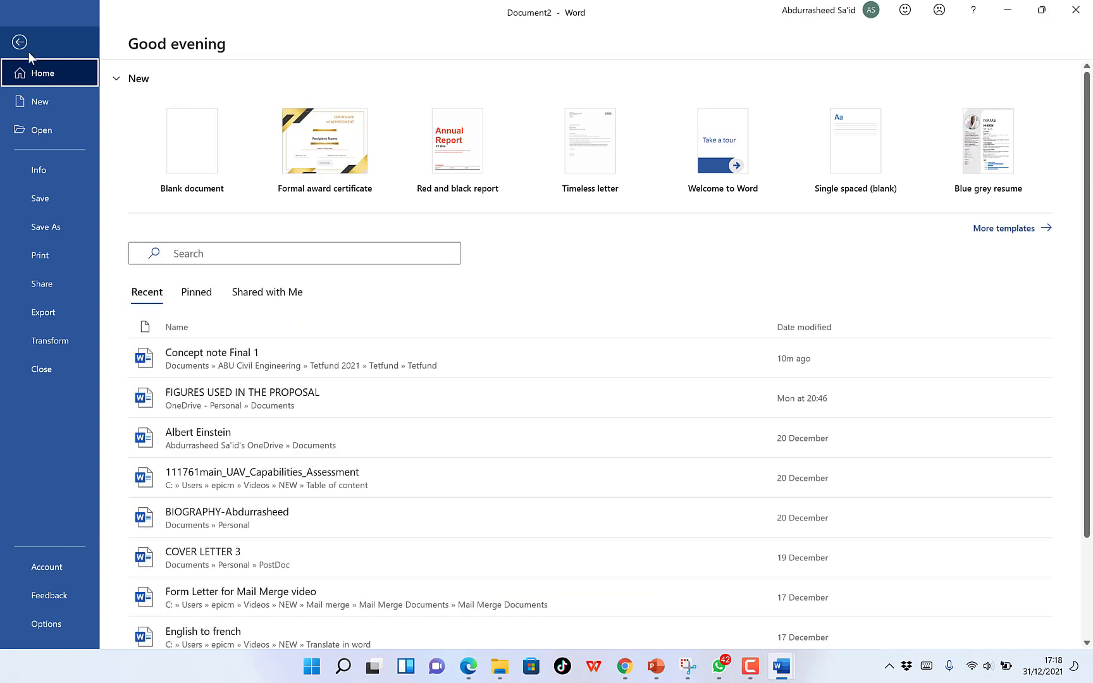
pyautogui.click(69, 312)
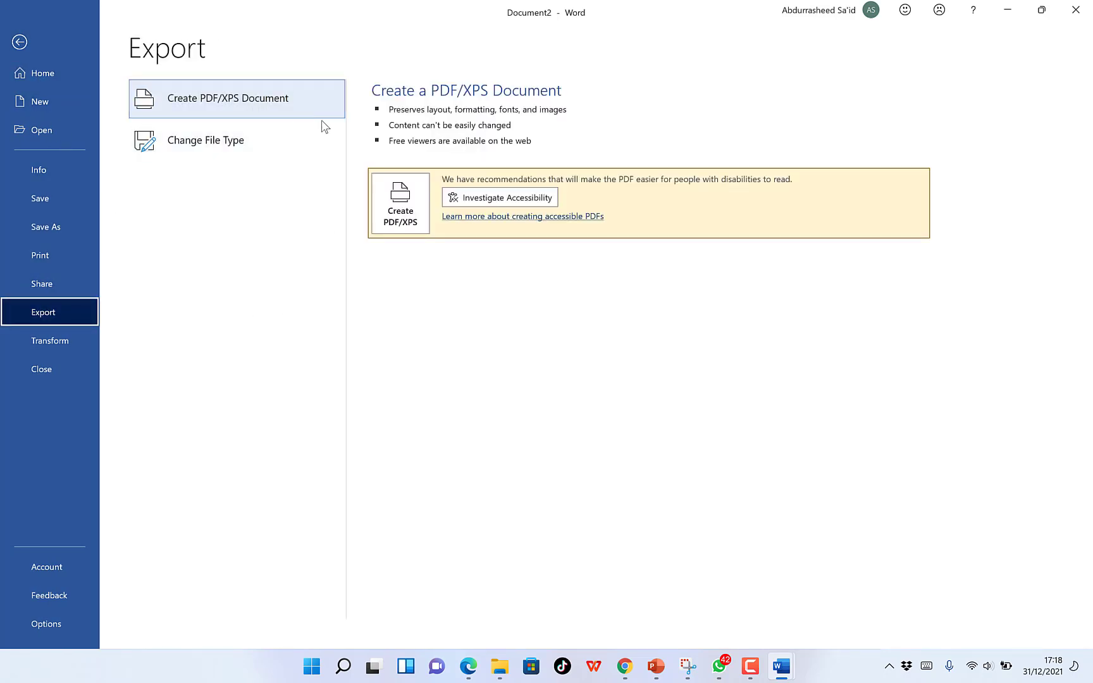
pyautogui.click(427, 209)
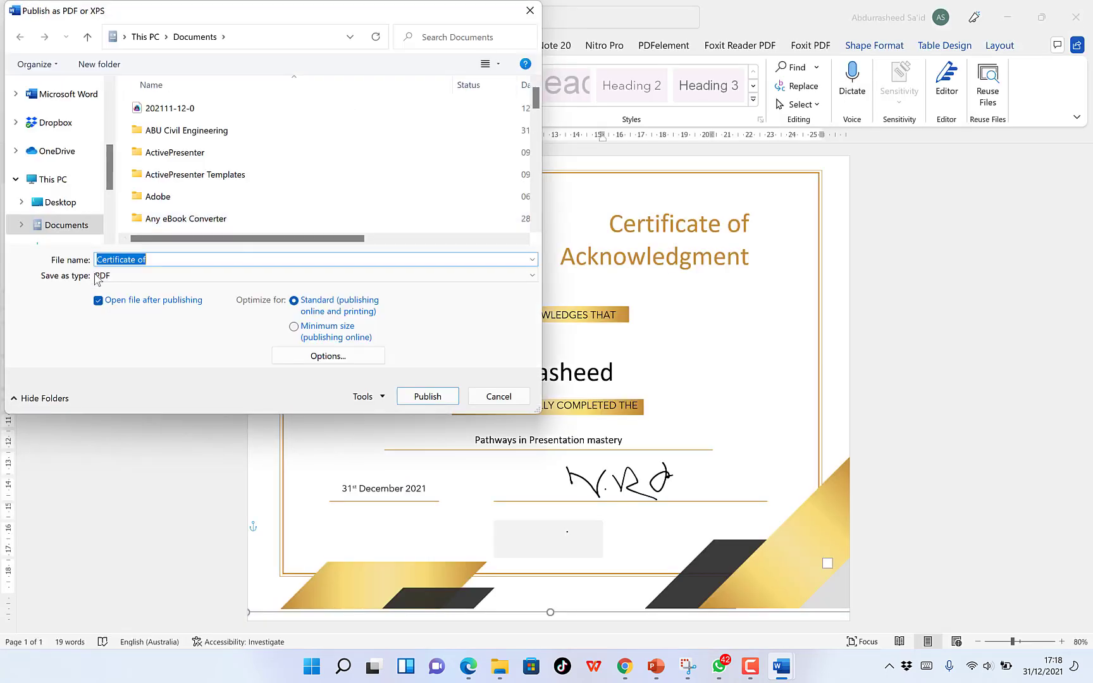
pyautogui.scroll(1, 61, 206)
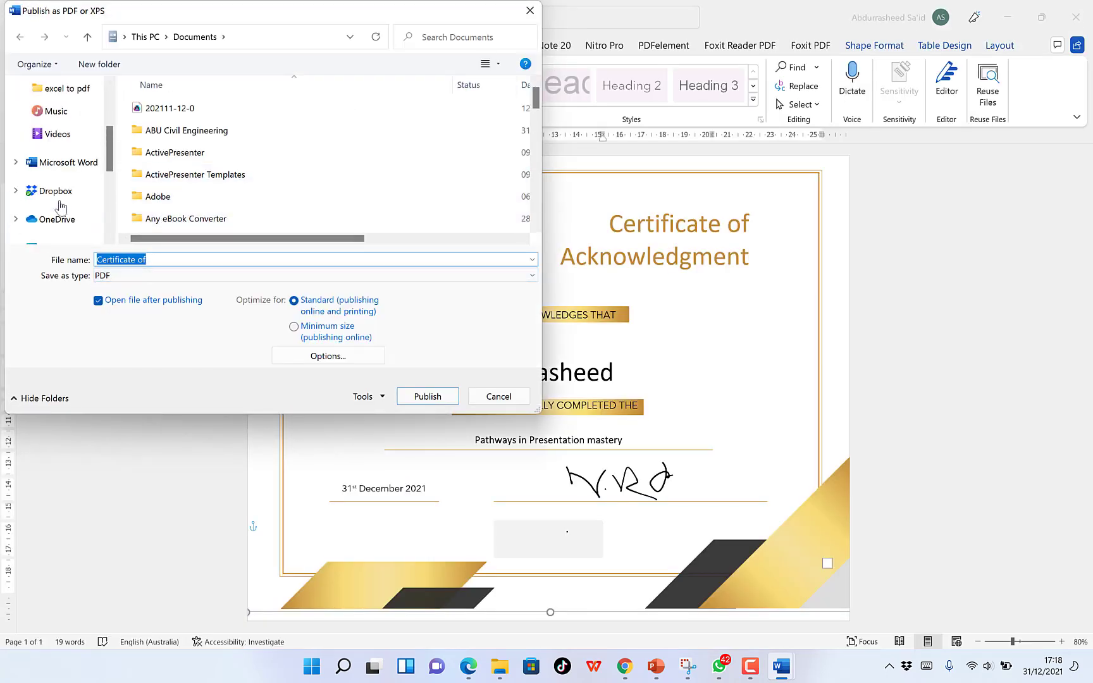
pyautogui.scroll(2, 60, 203)
pyautogui.click(57, 158)
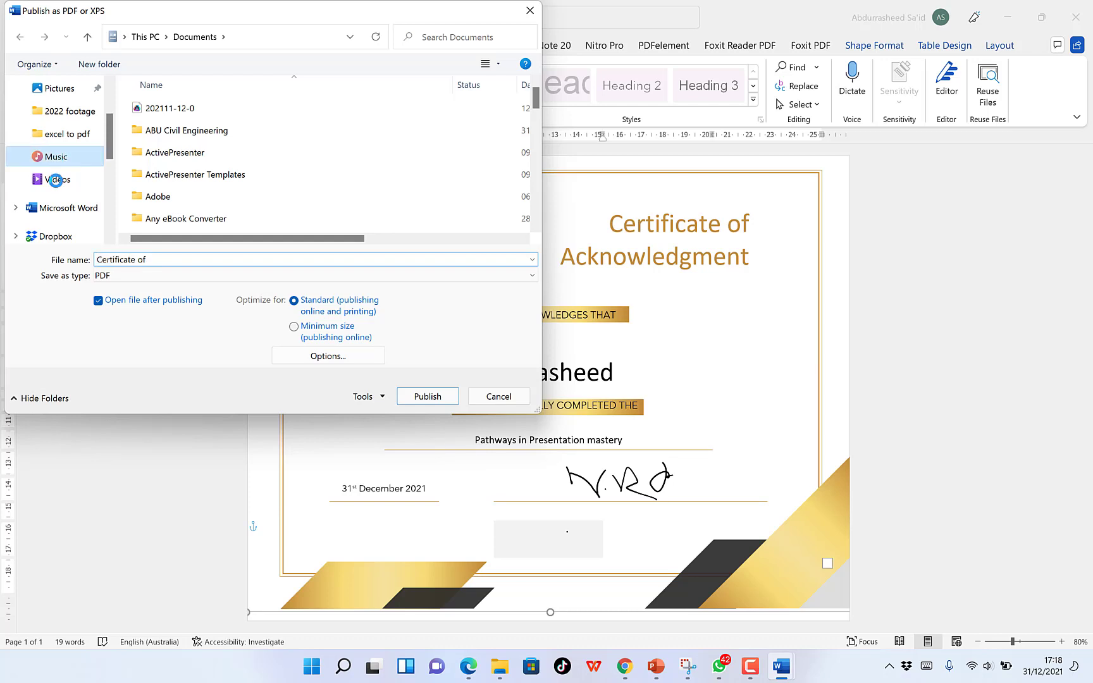
# Name the PDF file after the certificate's recipient and publish it with standard optimisation, opening it after publishing.
pyautogui.click(178, 258)
pyautogui.write('Dr. Rasheed')
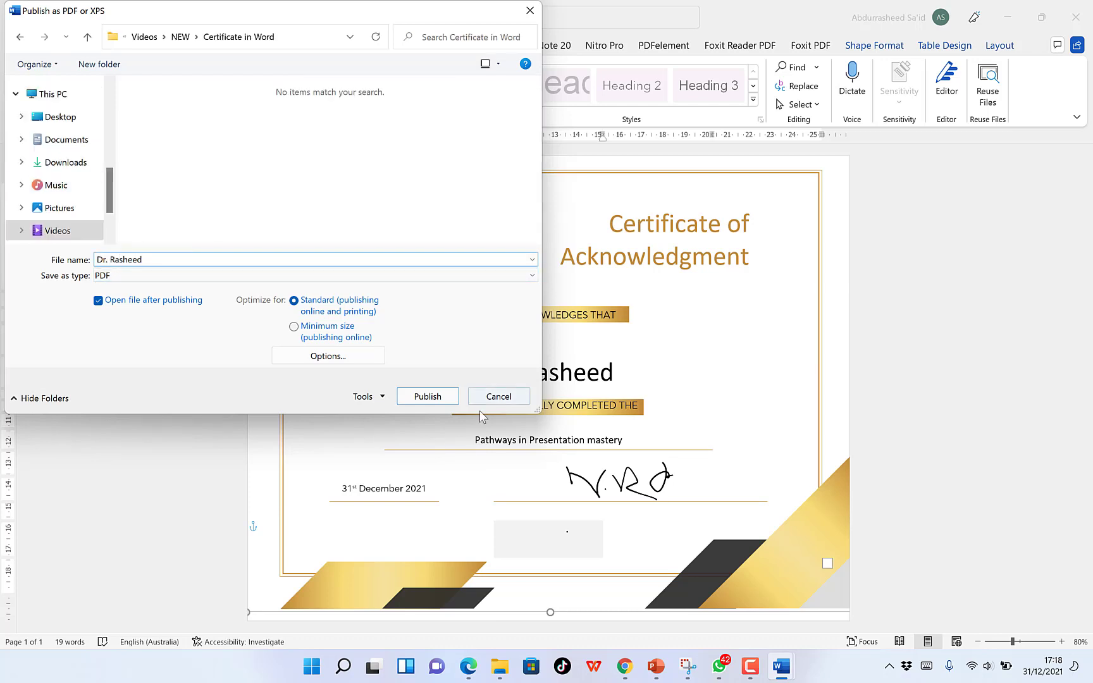
pyautogui.click(445, 397)
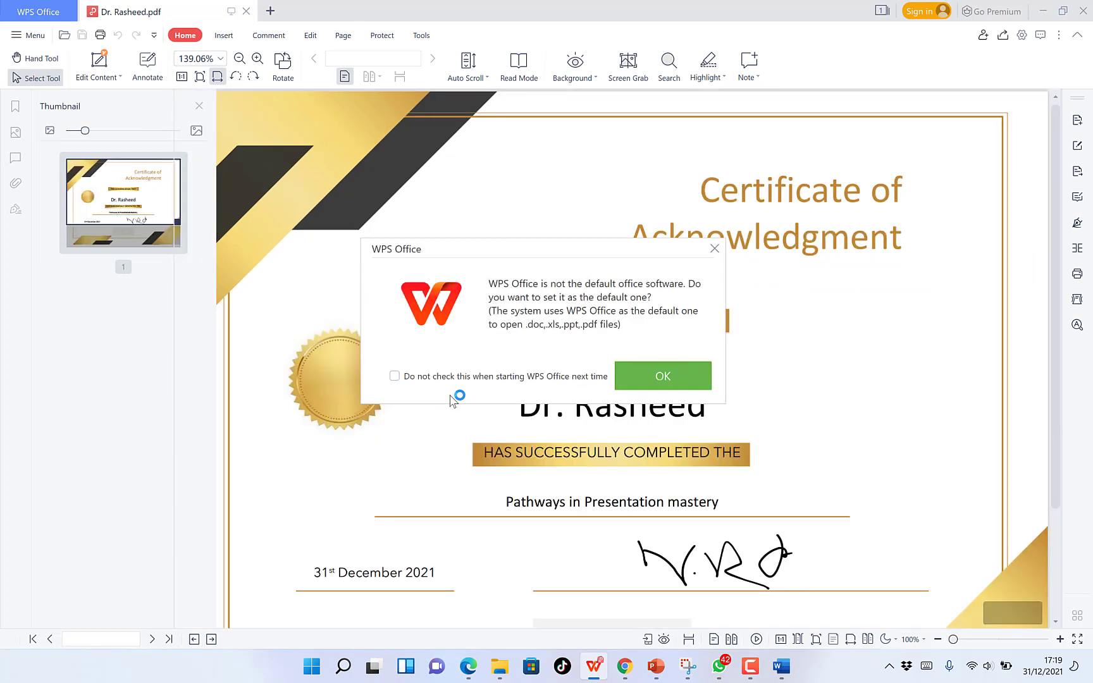
# Accept WPS Office as the default office software and examine the whole certificate page in the published PDF.
pyautogui.click(664, 384)
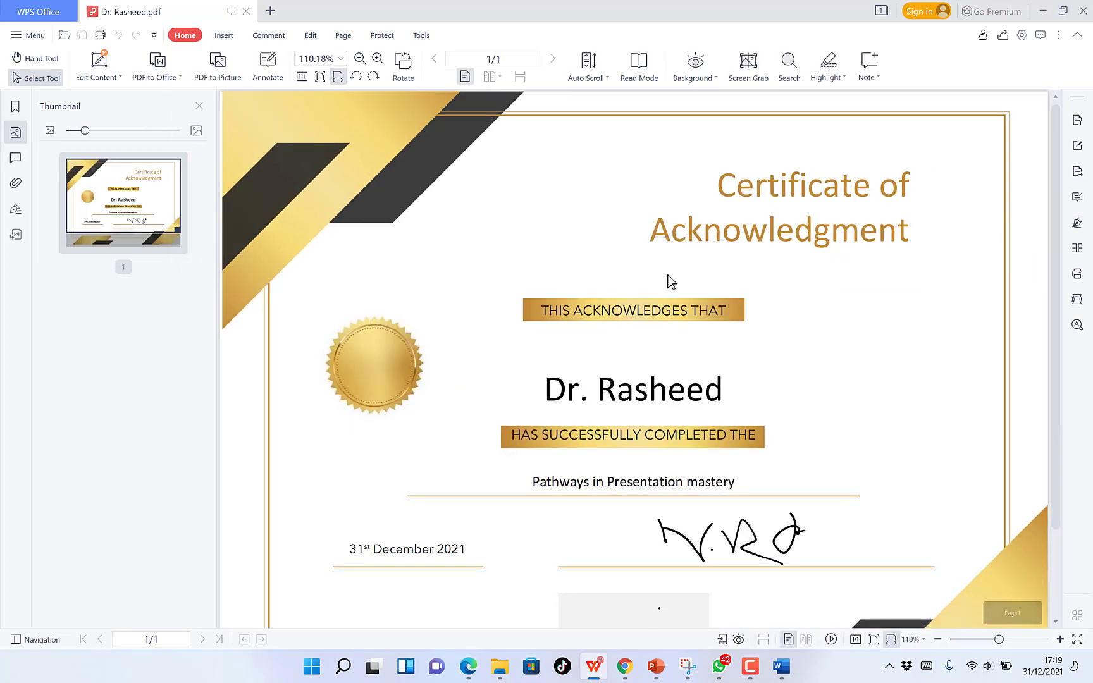
pyautogui.scroll(-2, 797, 402)
pyautogui.scroll(2, 769, 412)
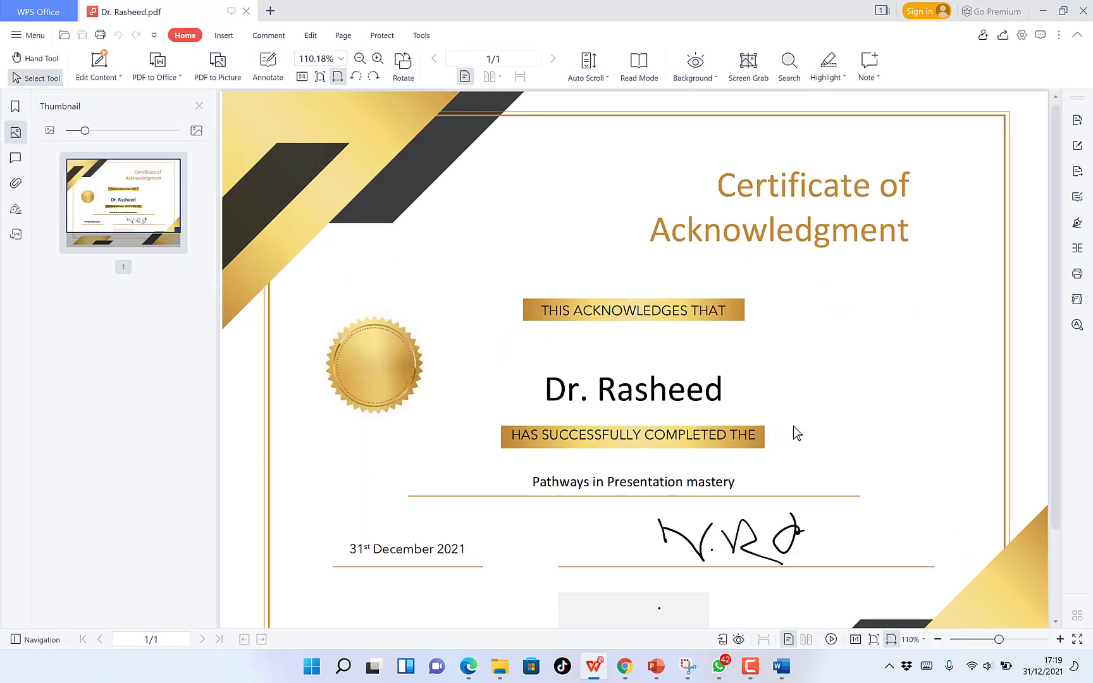
pyautogui.click(938, 640)
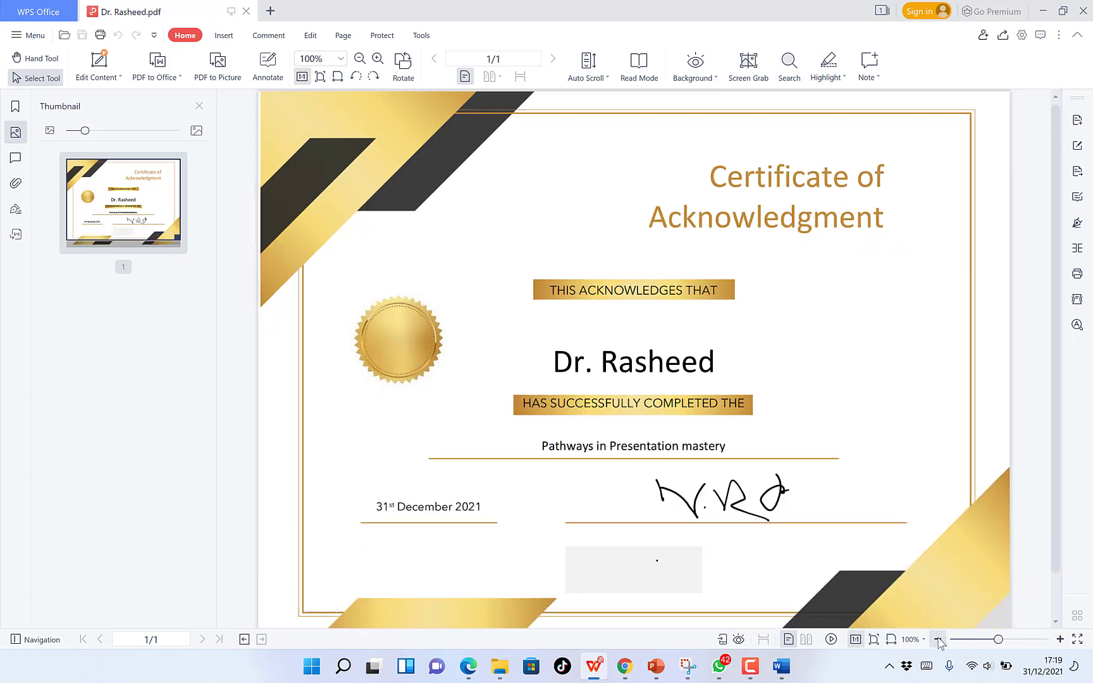
pyautogui.click(938, 639)
pyautogui.click(937, 640)
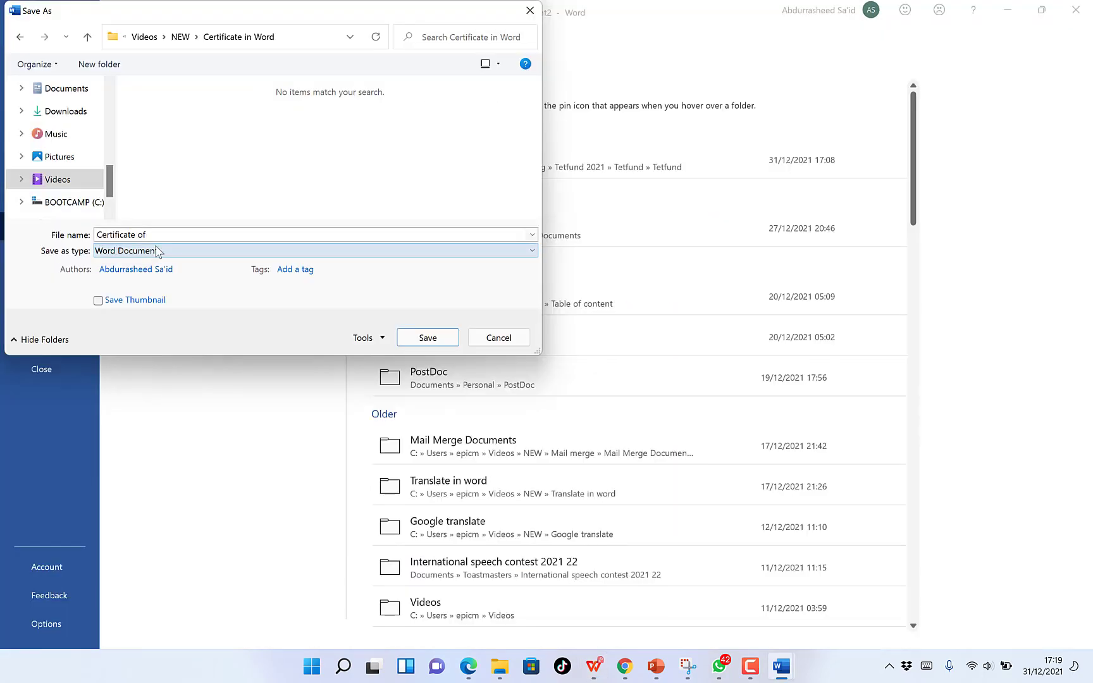
# Switch back to Word and view the file types offered for saving the certificate in the "Certificate in Word" folder.
pyautogui.click(158, 251)
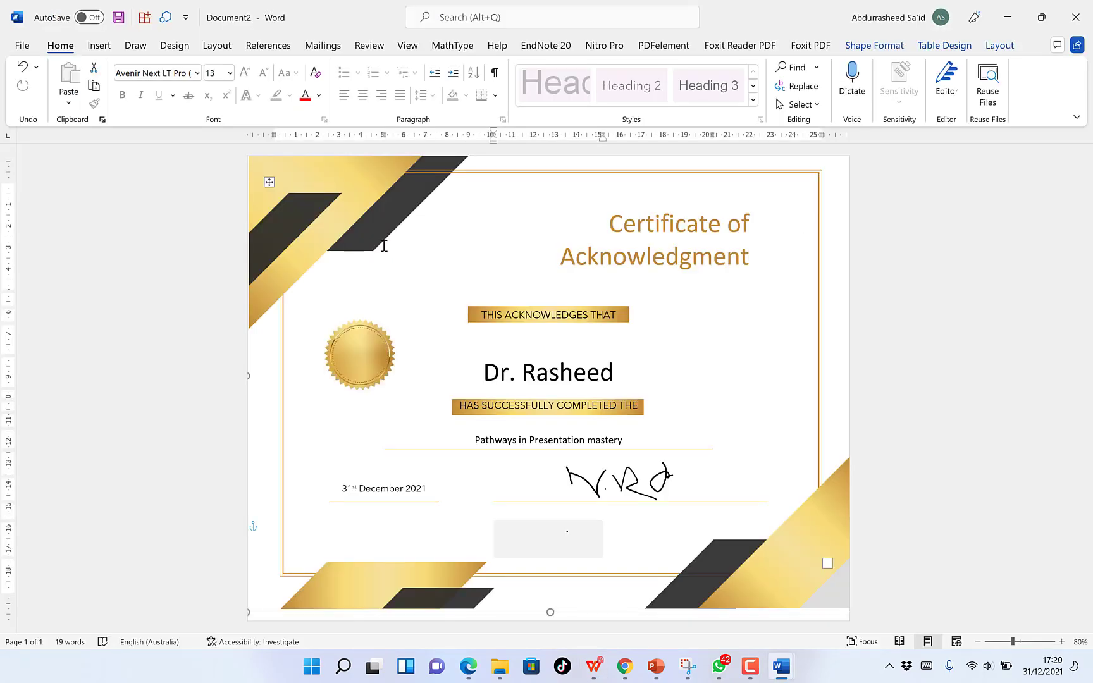